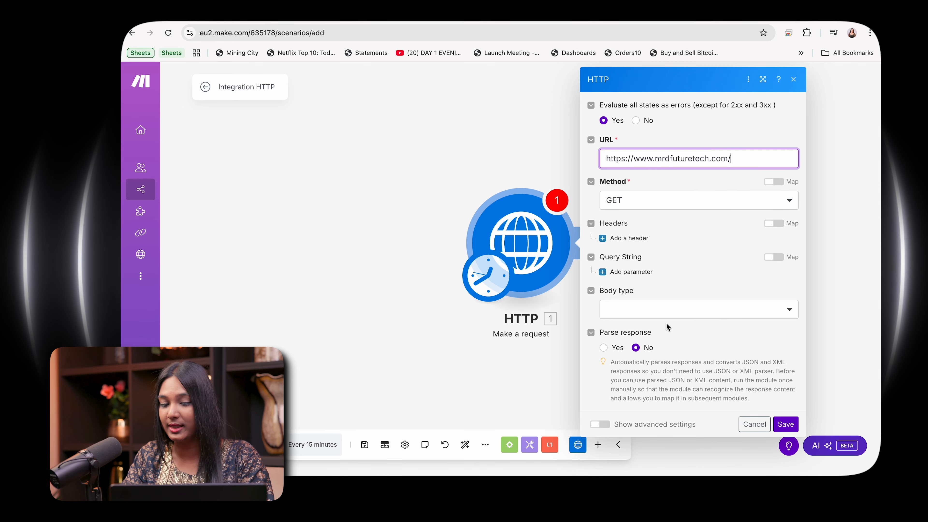
- Save the HTTP request settings and run the scenario once
{"action": "left_click", "coordinate": [783, 425]}
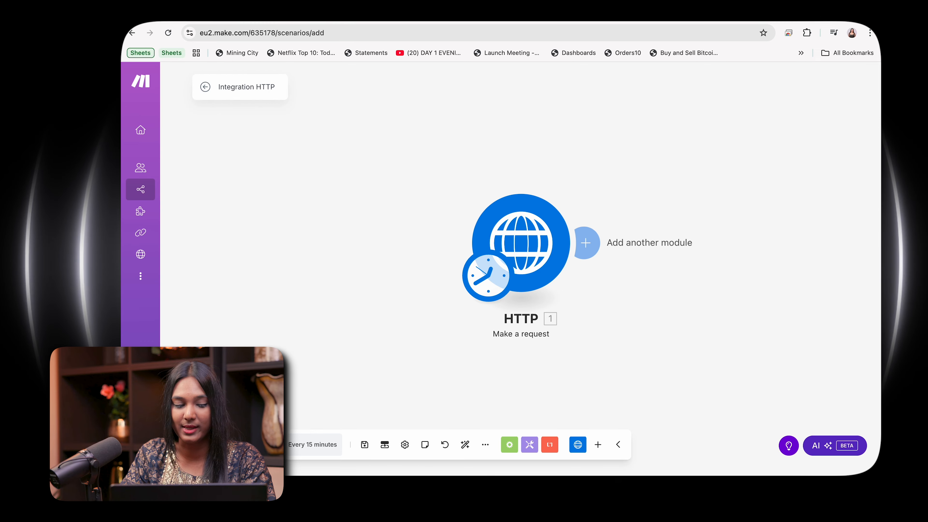
{"action": "left_click", "coordinate": [224, 445]}
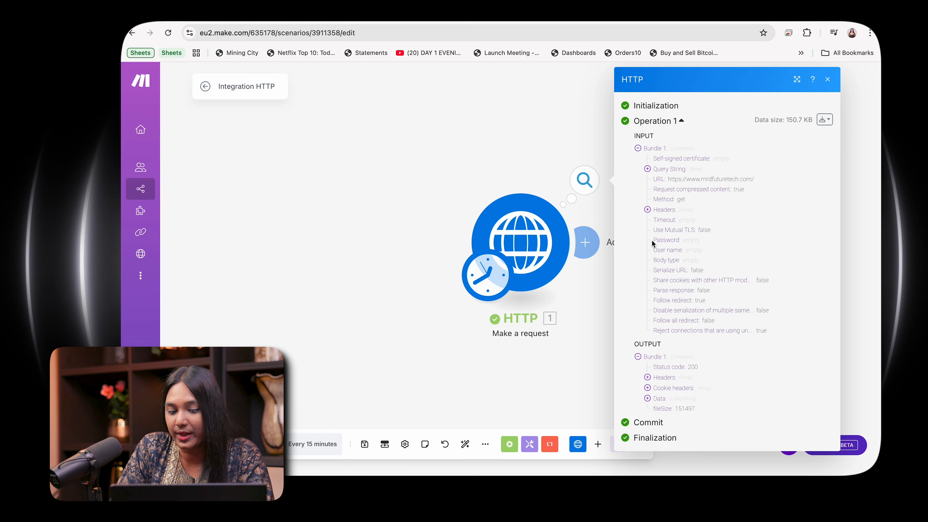
- Examine the website data returned in the output bundle of the HTTP module's run
{"action": "left_click", "coordinate": [638, 356]}
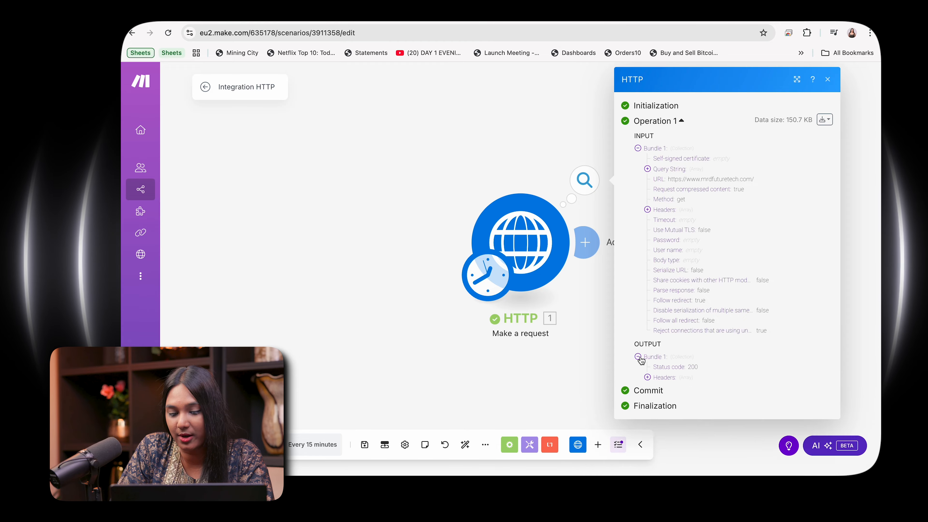
{"action": "left_click", "coordinate": [647, 397]}
{"action": "scroll", "coordinate": [706, 354], "scroll_direction": "down", "scroll_amount": 2}
{"action": "scroll", "coordinate": [706, 355], "scroll_direction": "down", "scroll_amount": 15}
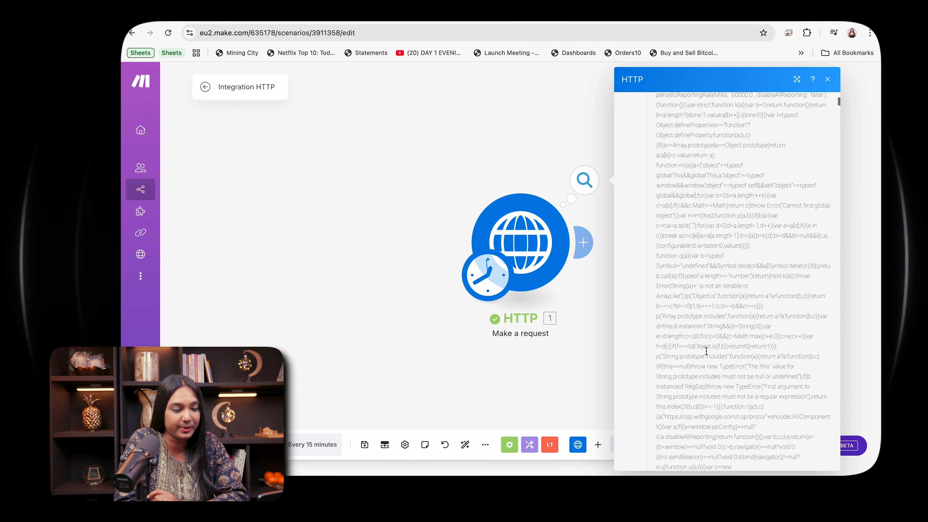
{"action": "left_click", "coordinate": [827, 79]}
- Add a Text parser HTML to text module after the HTTP module, with the HTTP response's Data as its HTML input
{"action": "left_click", "coordinate": [593, 242]}
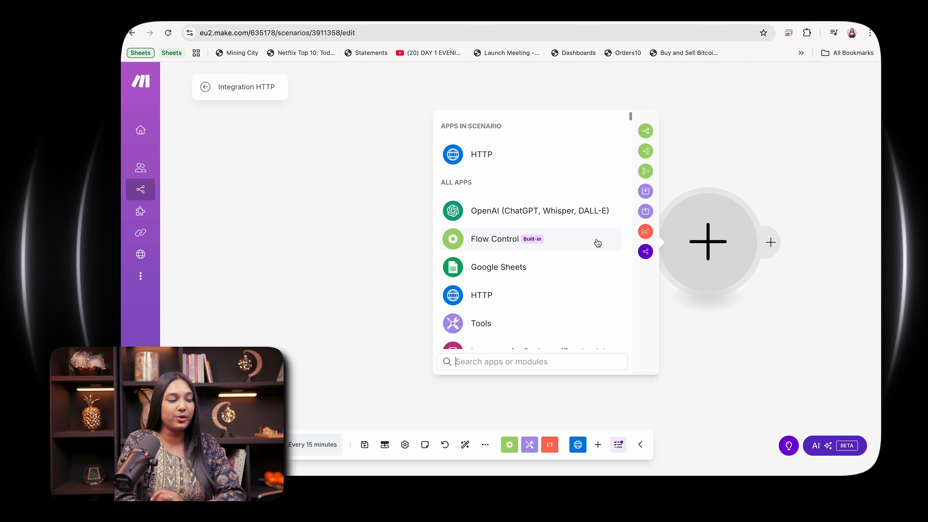
{"action": "left_click", "coordinate": [513, 361]}
{"action": "type", "text": "text"}
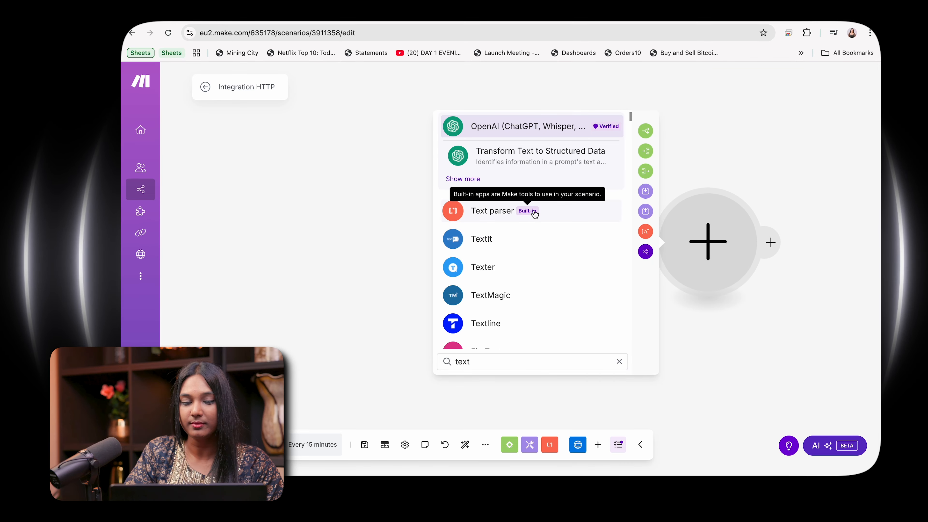
{"action": "left_click", "coordinate": [534, 215]}
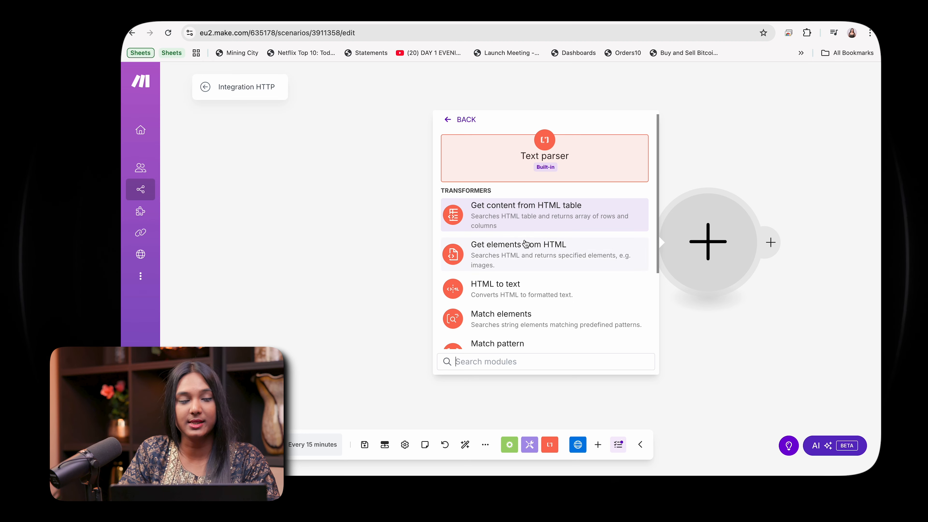
{"action": "scroll", "coordinate": [525, 243], "scroll_direction": "down", "scroll_amount": 1}
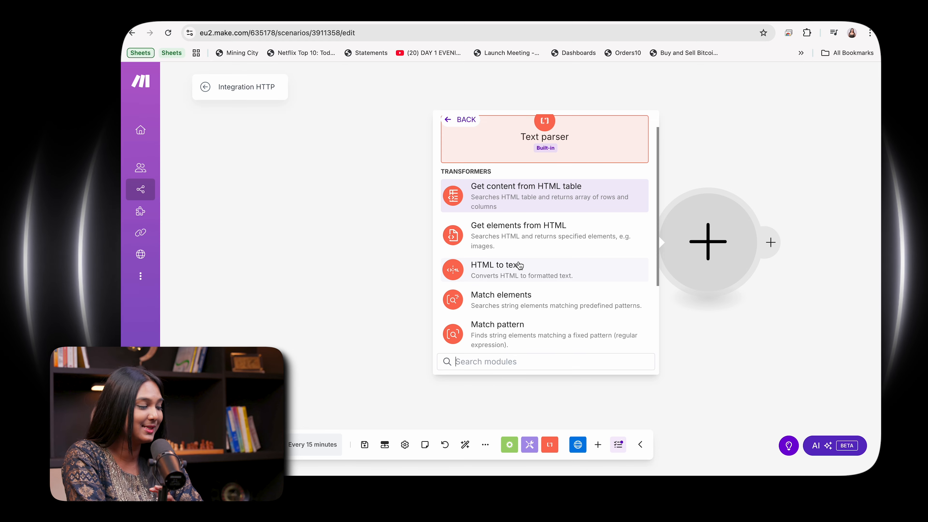
{"action": "left_click", "coordinate": [519, 265]}
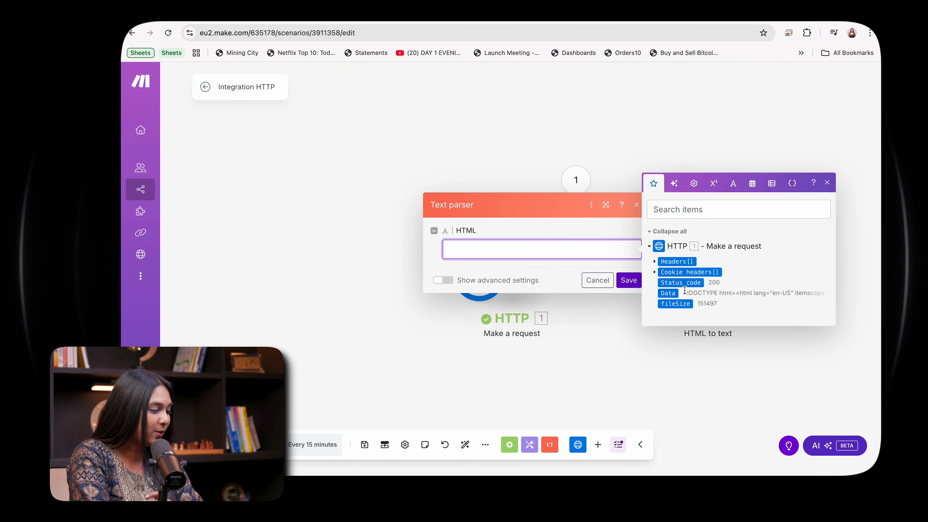
{"action": "left_click", "coordinate": [672, 294]}
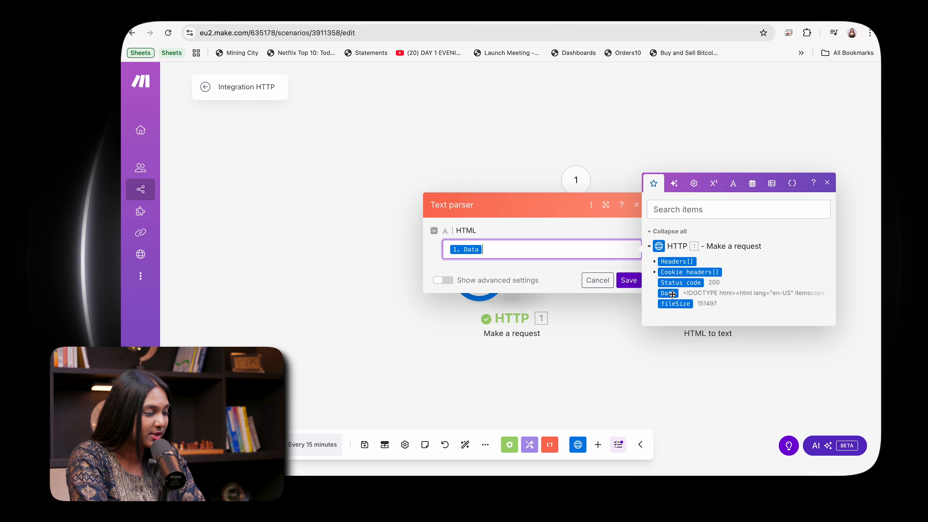
{"action": "left_click", "coordinate": [628, 281]}
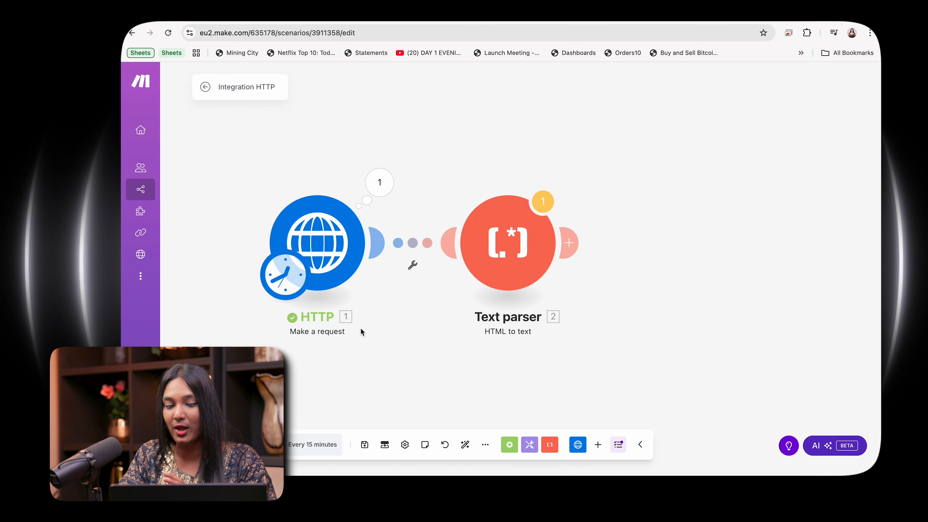
- Run the scenario despite the transformer warning and examine the text output of the Text parser module
{"action": "left_click", "coordinate": [223, 444]}
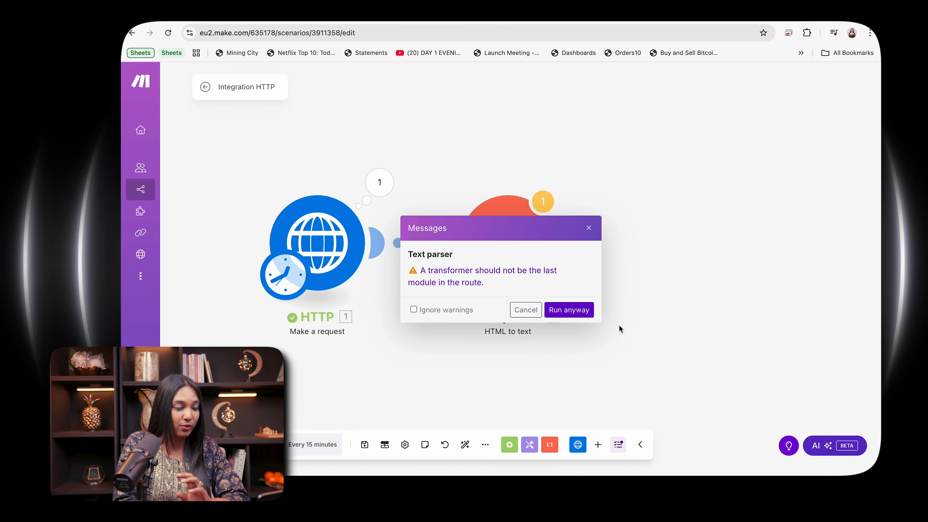
{"action": "left_click", "coordinate": [569, 309]}
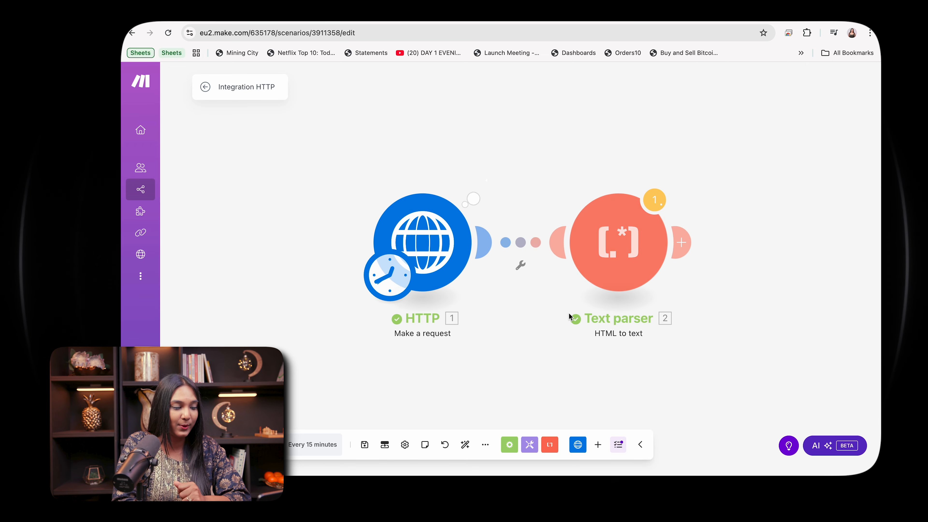
{"action": "left_click", "coordinate": [695, 179]}
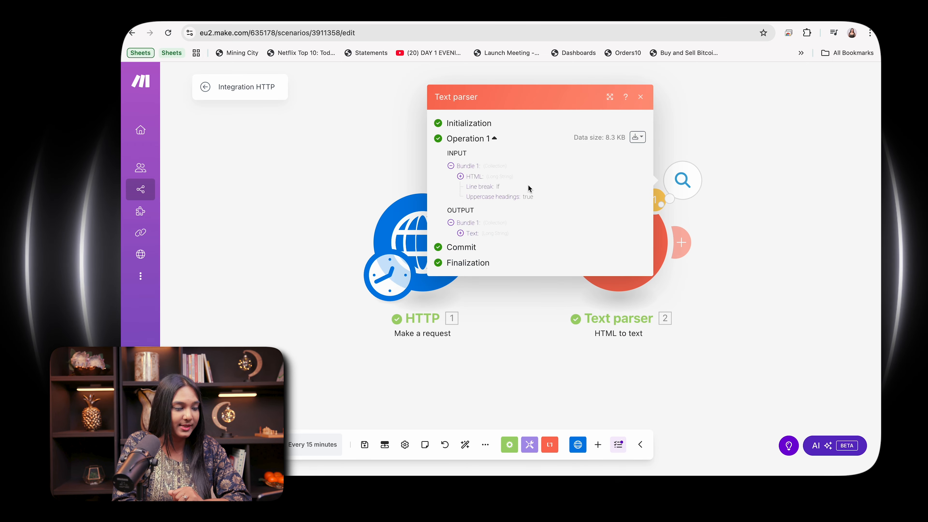
{"action": "left_click", "coordinate": [460, 233]}
{"action": "scroll", "coordinate": [516, 253], "scroll_direction": "down", "scroll_amount": 10}
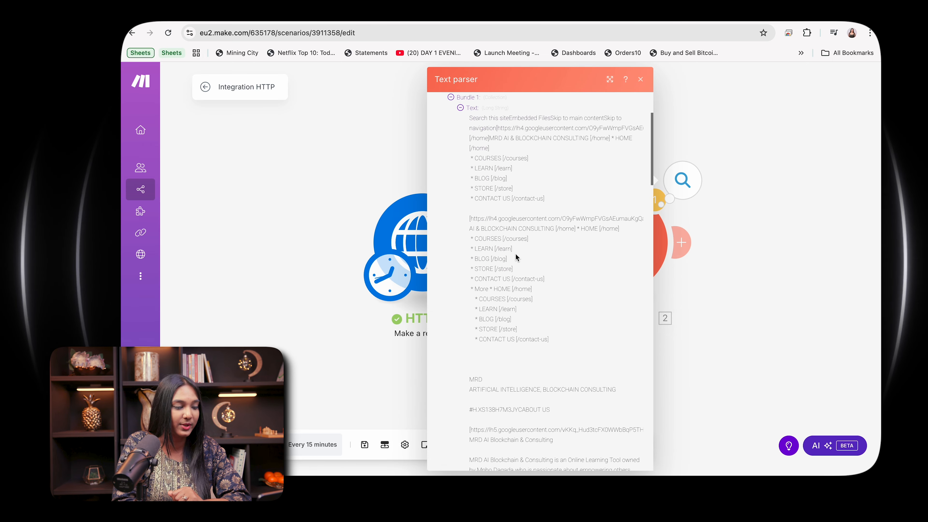
{"action": "scroll", "coordinate": [515, 253], "scroll_direction": "down", "scroll_amount": 15}
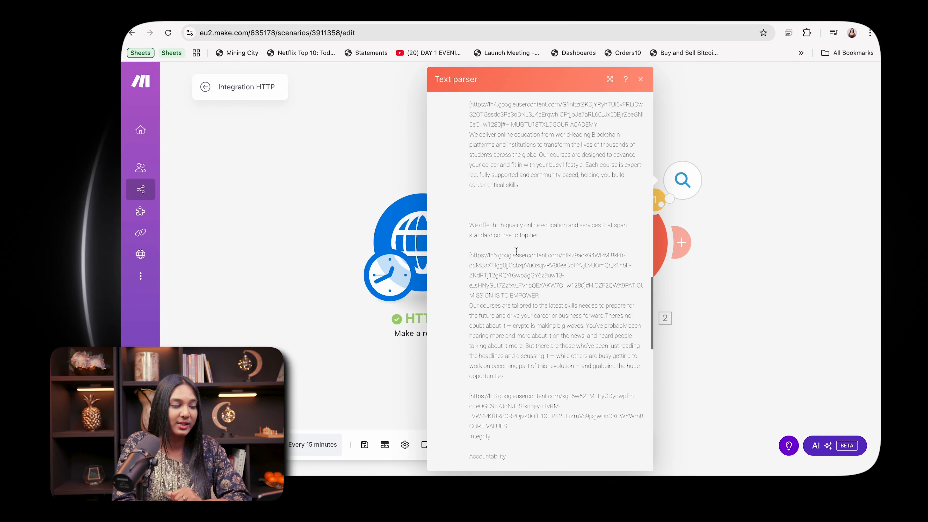
{"action": "scroll", "coordinate": [516, 252], "scroll_direction": "down", "scroll_amount": 3}
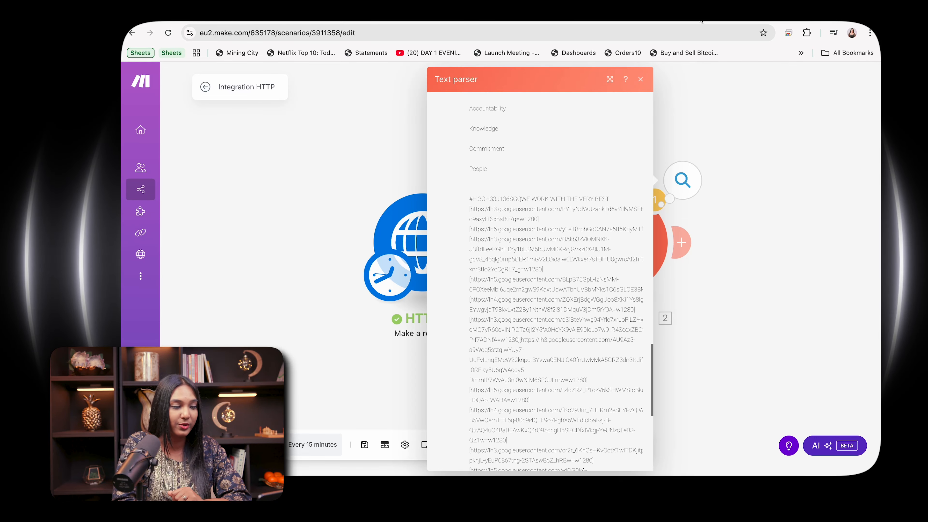
{"action": "left_click", "coordinate": [642, 80]}
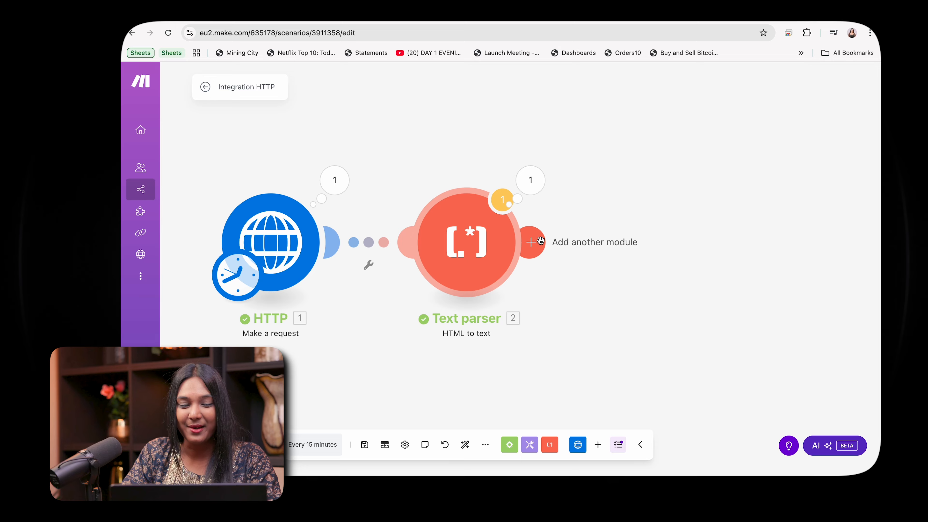
- Add an OpenAI Create a Completion (Prompt) module after the Text parser and select the chatgpt-4o-latest model
{"action": "left_click", "coordinate": [529, 242]}
{"action": "type", "text": "chatgpt"}
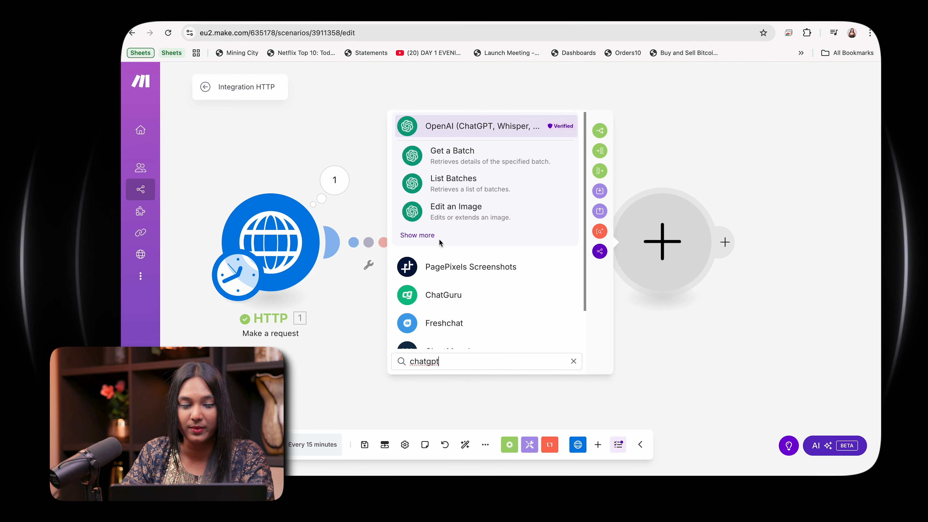
{"action": "left_click", "coordinate": [427, 236]}
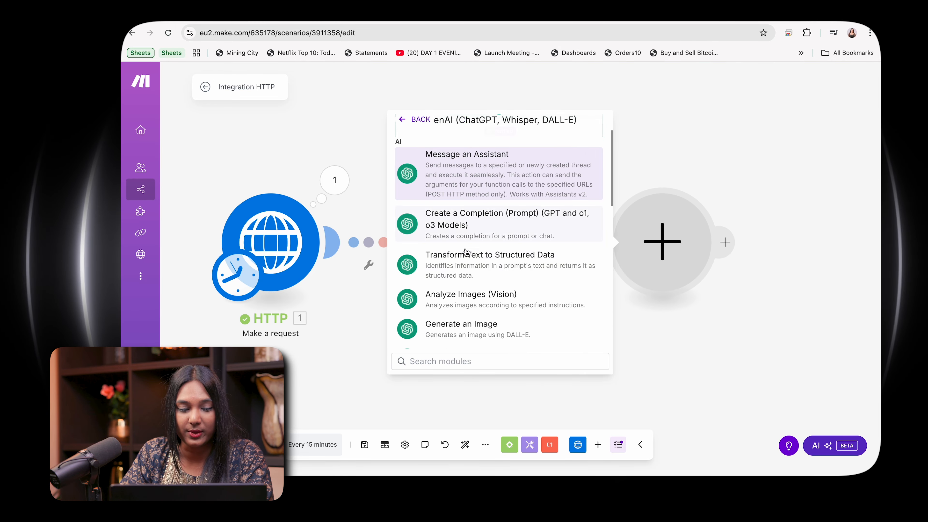
{"action": "left_click", "coordinate": [477, 215]}
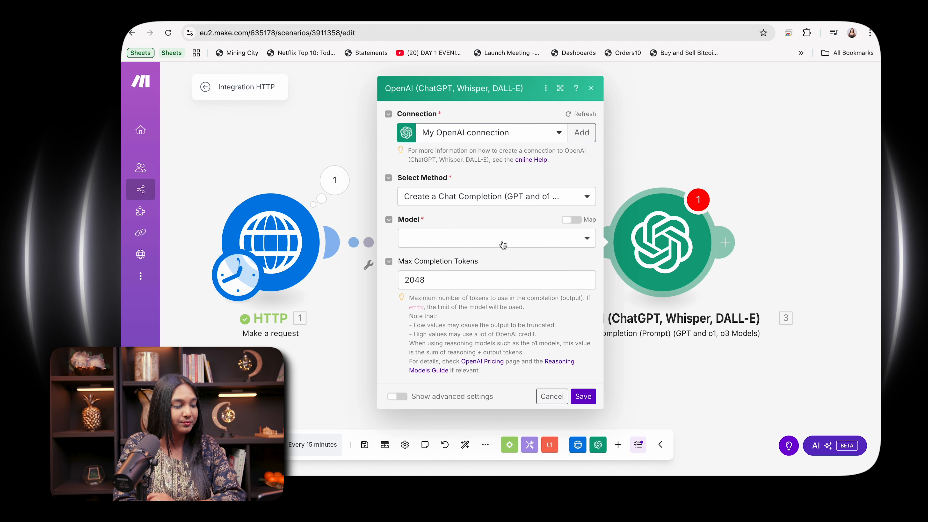
{"action": "left_click", "coordinate": [502, 237]}
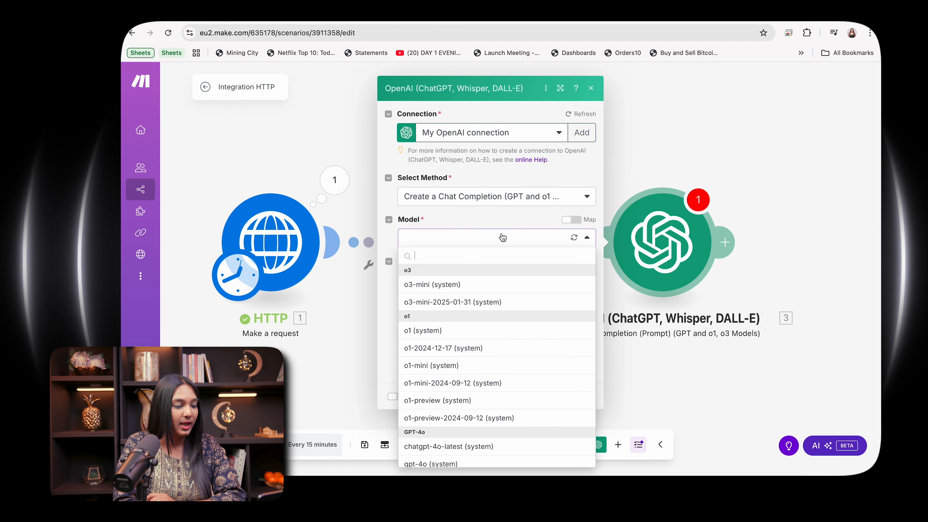
{"action": "scroll", "coordinate": [451, 391], "scroll_direction": "down", "scroll_amount": 3}
{"action": "left_click", "coordinate": [450, 385]}
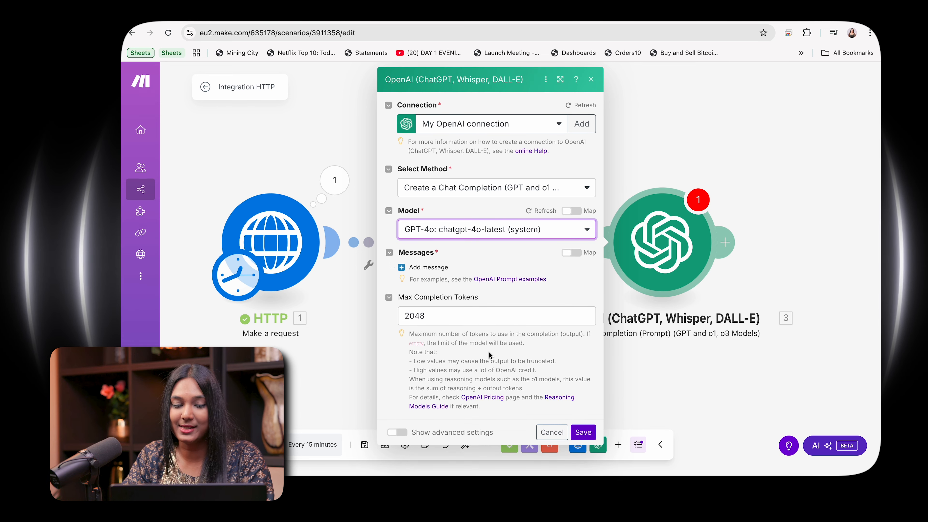
- Add a message with the Developer / System role and the text "You are a helpful website scrapper assistant"
{"action": "left_click", "coordinate": [425, 267]}
{"action": "left_click", "coordinate": [454, 301]}
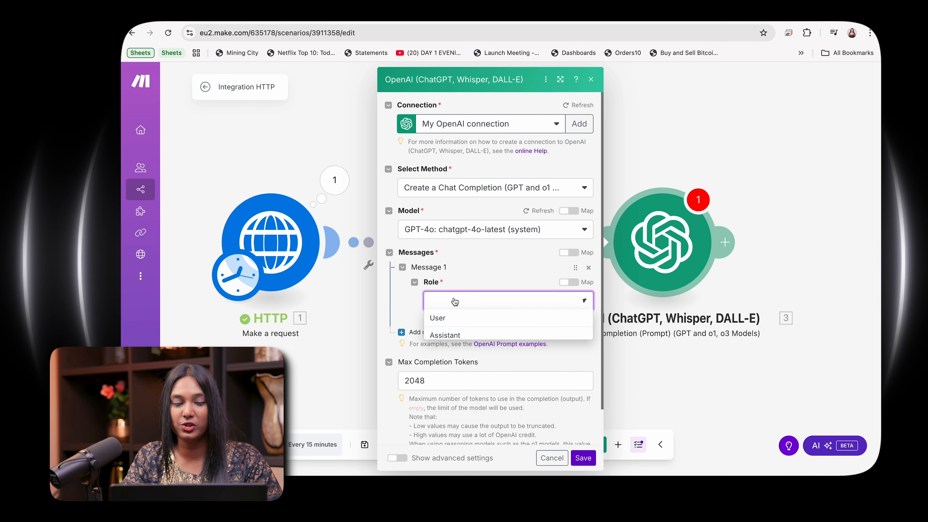
{"action": "left_click", "coordinate": [458, 353]}
{"action": "left_click", "coordinate": [474, 343]}
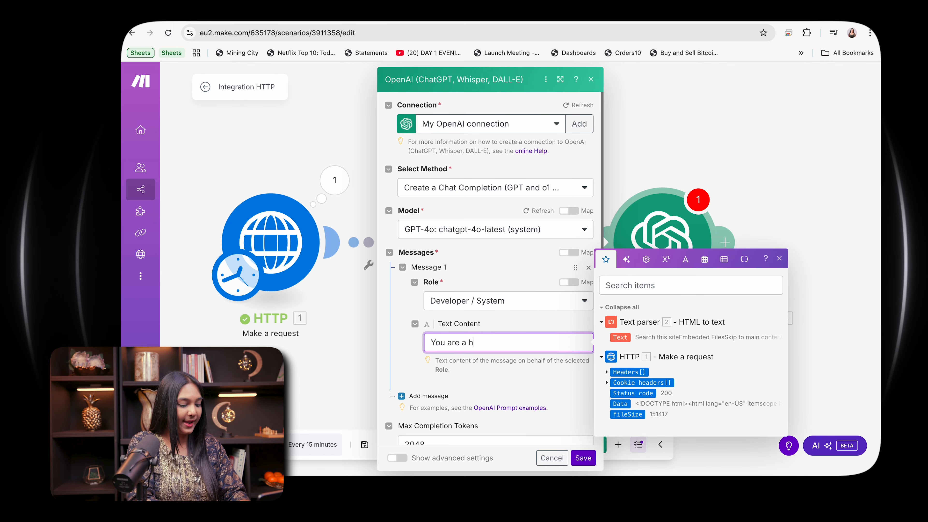
{"action": "type", "text": "You are a helpful"}
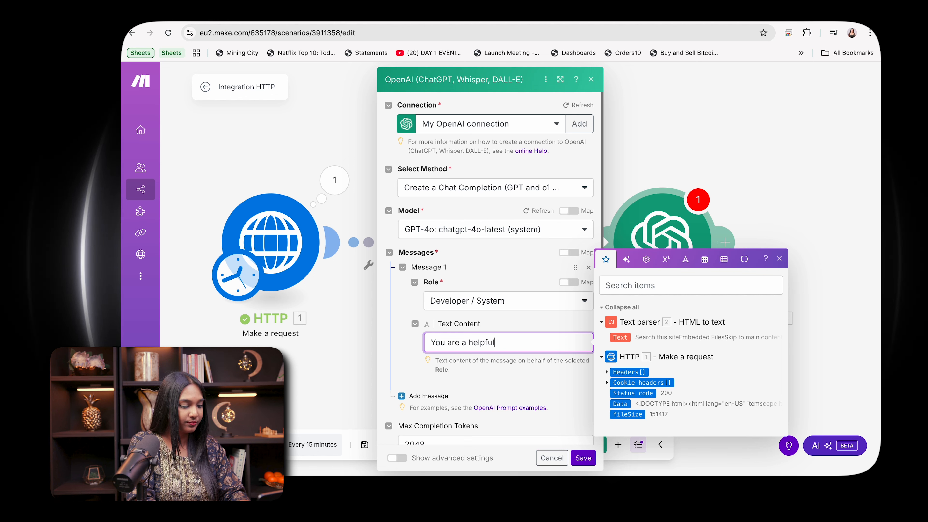
{"action": "type", "text": " websit"}
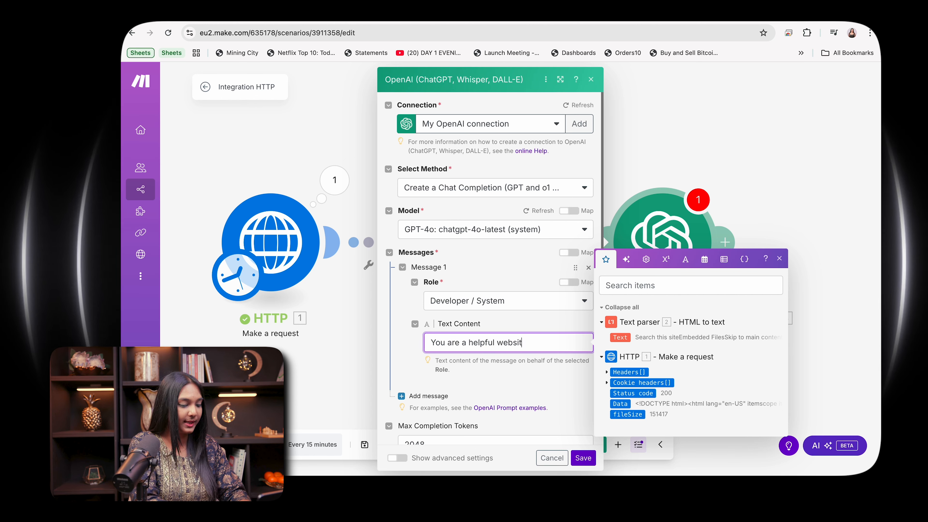
{"action": "type", "text": "e scrappe"}
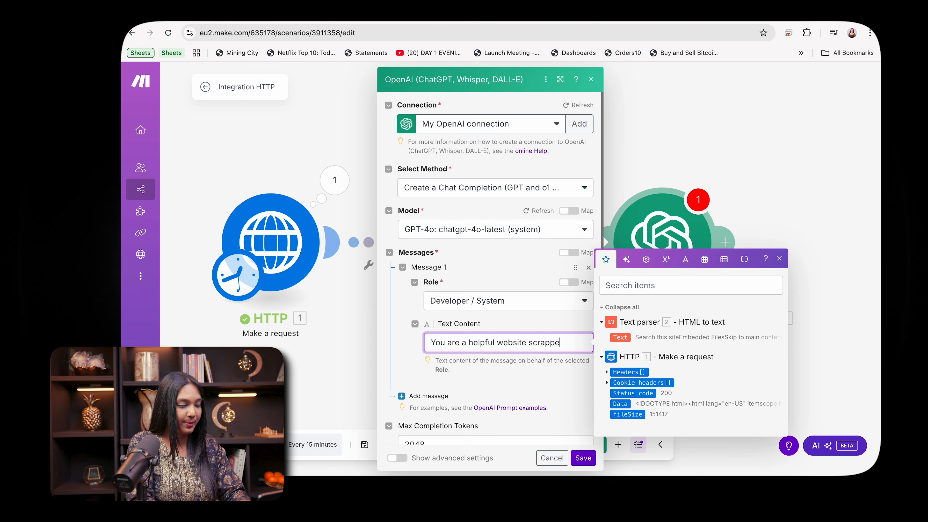
{"action": "type", "text": "r assist"}
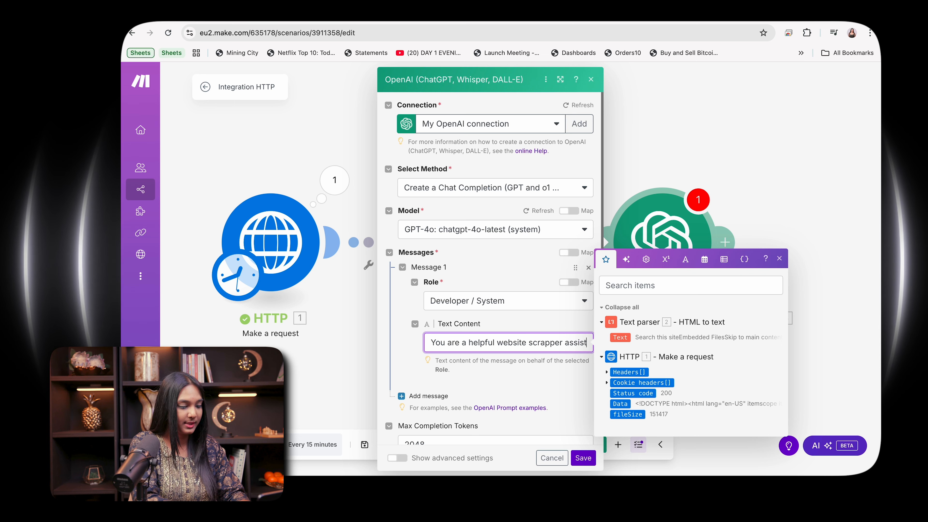
{"action": "type", "text": "ant"}
{"action": "left_click", "coordinate": [476, 381]}
- Add a second message with the User role and the text "Please summarize the Home page of the website"
{"action": "scroll", "coordinate": [476, 381], "scroll_direction": "down", "scroll_amount": 1}
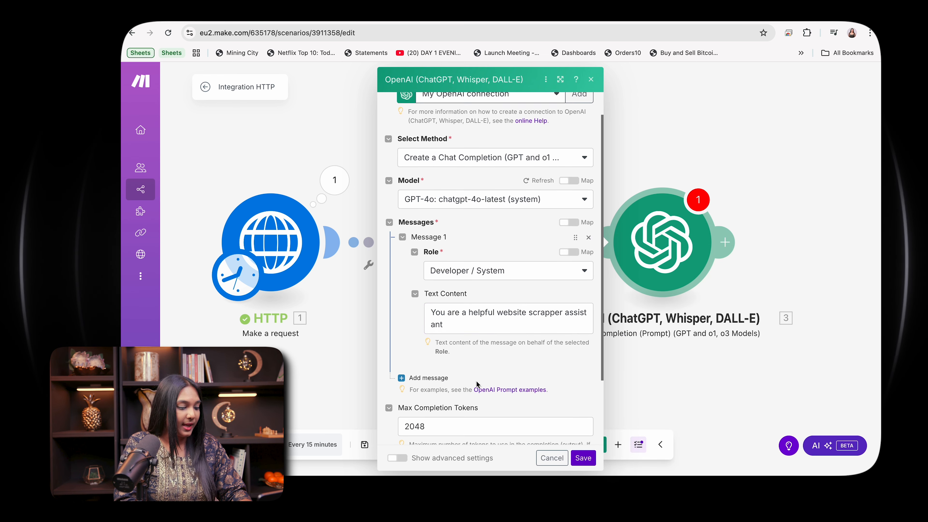
{"action": "left_click", "coordinate": [428, 377]}
{"action": "scroll", "coordinate": [458, 343], "scroll_direction": "down", "scroll_amount": 2}
{"action": "left_click", "coordinate": [458, 338]}
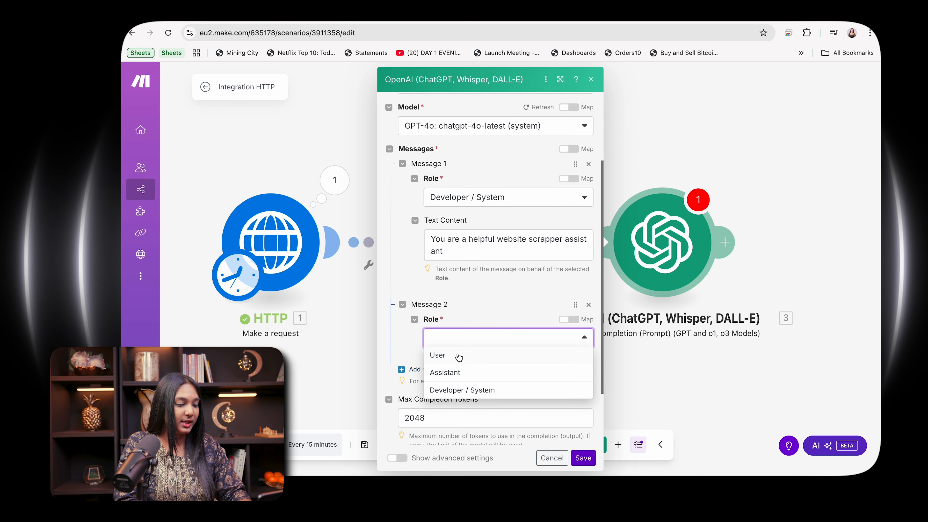
{"action": "left_click", "coordinate": [457, 357]}
{"action": "left_click", "coordinate": [455, 381]}
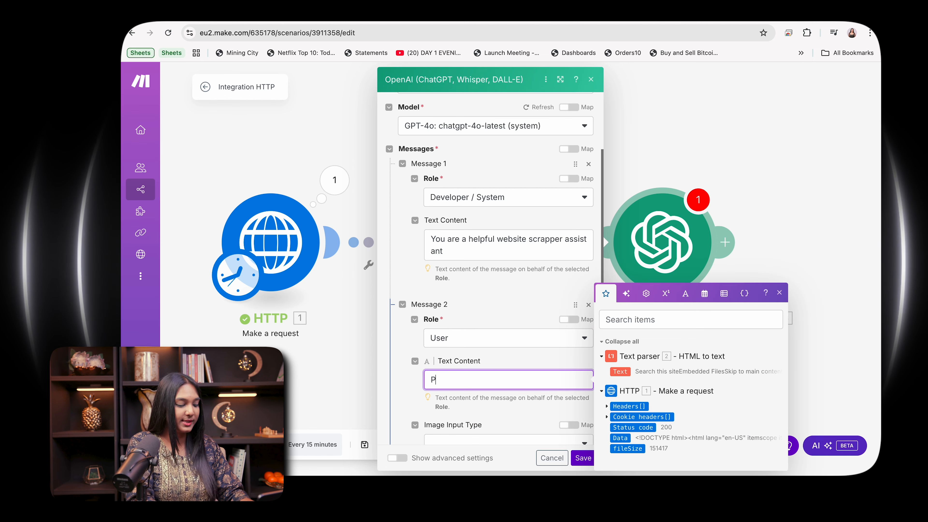
{"action": "type", "text": "Please summari"}
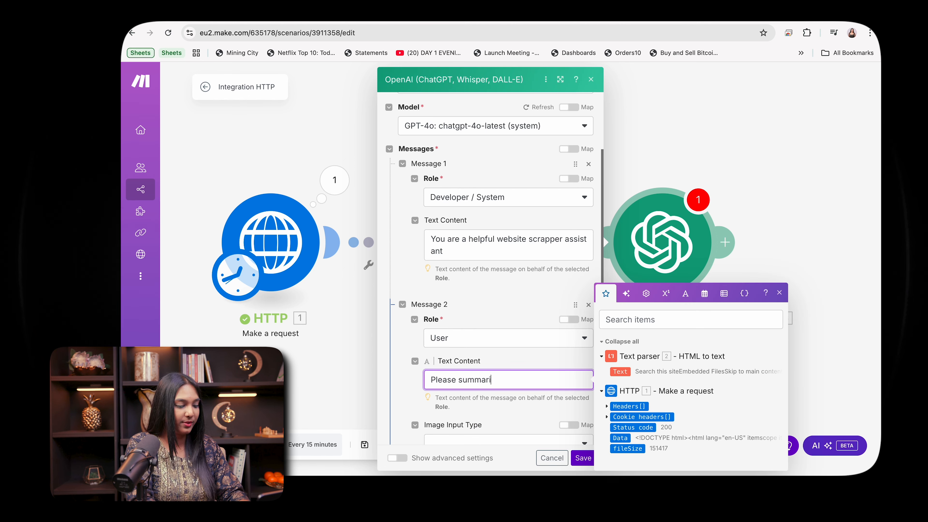
{"action": "type", "text": "ze the Home pa"}
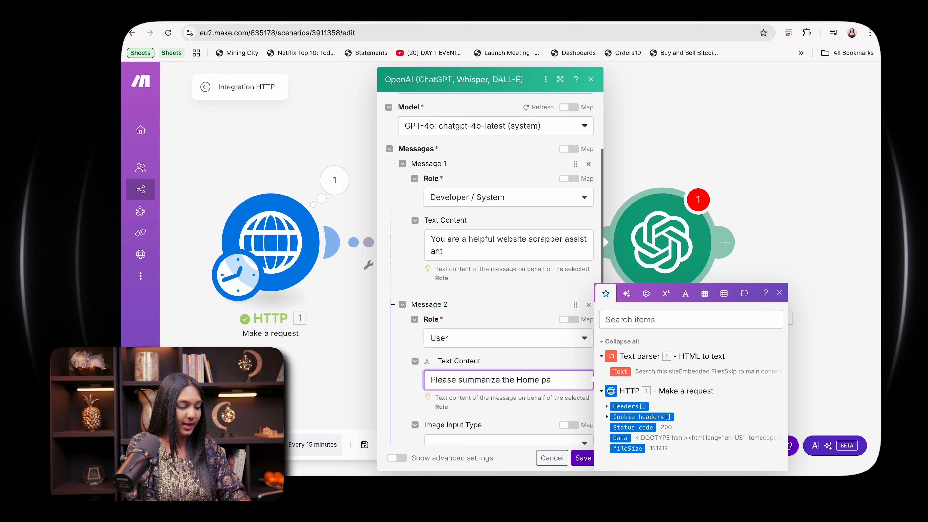
{"action": "type", "text": "ge of the website"}
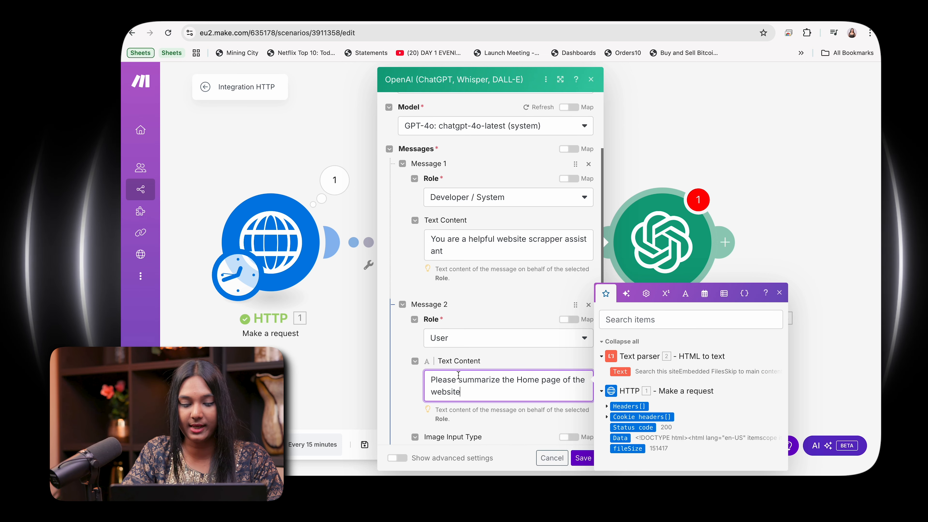
{"action": "left_click", "coordinate": [500, 338]}
{"action": "left_click", "coordinate": [501, 352]}
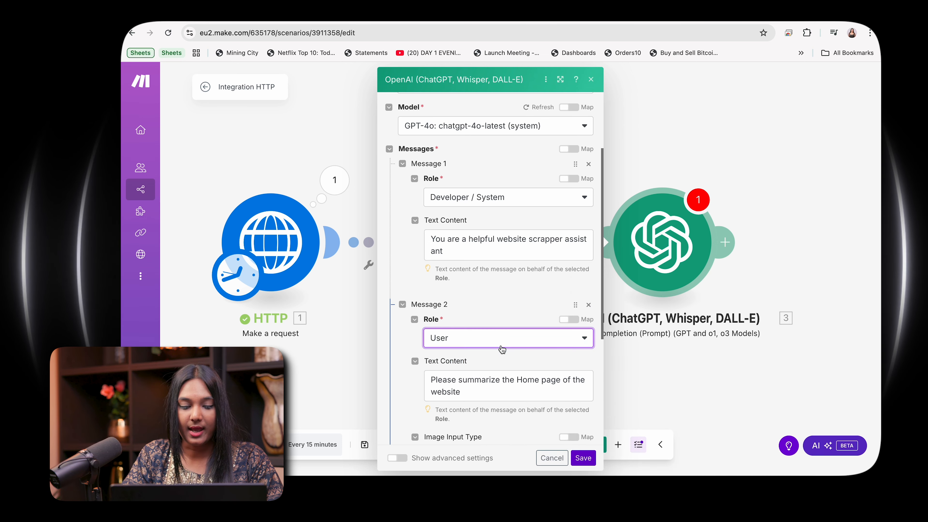
- Add a third message with the User role and the Text parser's Text output as content, and save the OpenAI module
{"action": "scroll", "coordinate": [502, 349], "scroll_direction": "down", "scroll_amount": 3}
{"action": "left_click", "coordinate": [407, 389]}
{"action": "scroll", "coordinate": [435, 343], "scroll_direction": "down", "scroll_amount": 3}
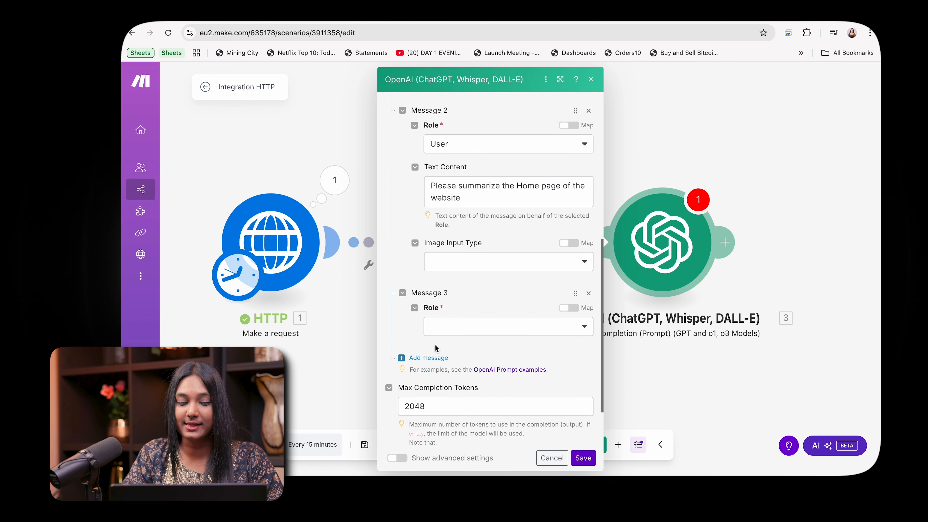
{"action": "left_click", "coordinate": [441, 328]}
{"action": "left_click", "coordinate": [440, 344]}
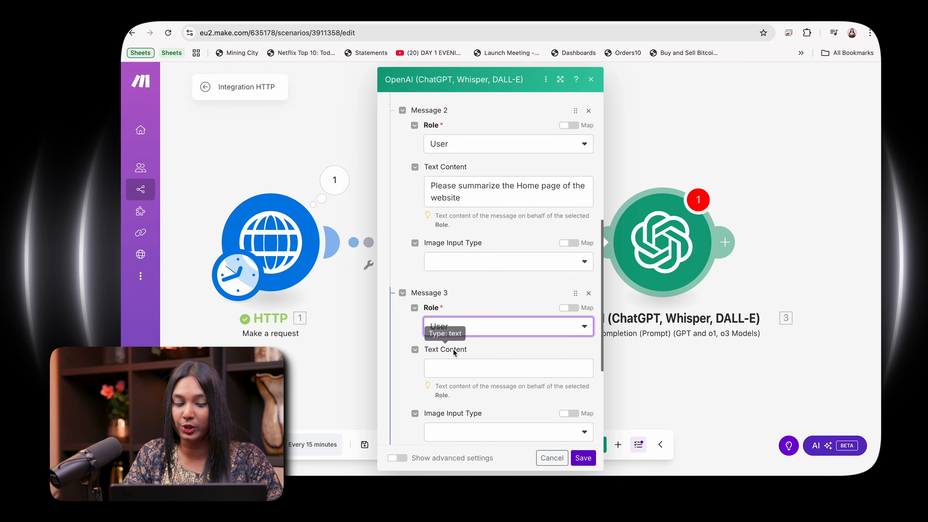
{"action": "left_click", "coordinate": [452, 365]}
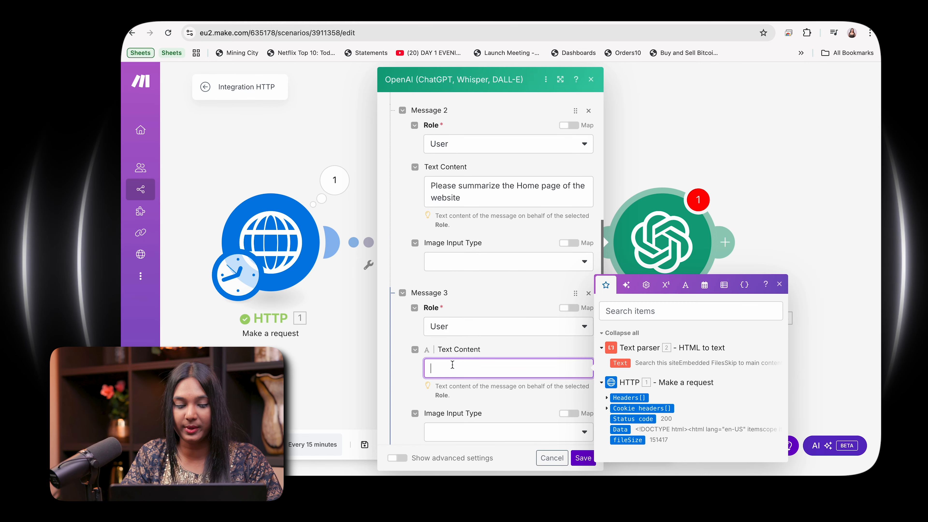
{"action": "left_click", "coordinate": [623, 362]}
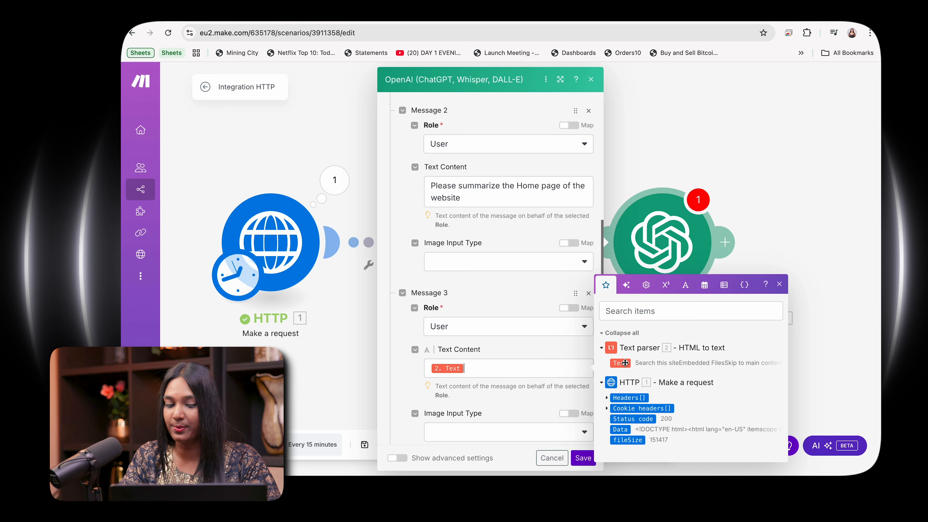
{"action": "left_click", "coordinate": [583, 457]}
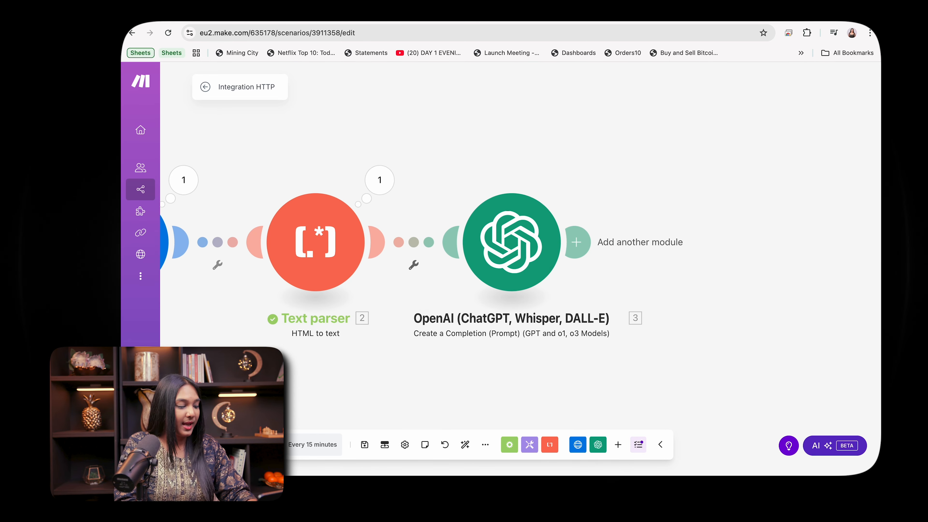
- Run the scenario once and save it
{"action": "left_click", "coordinate": [223, 444]}
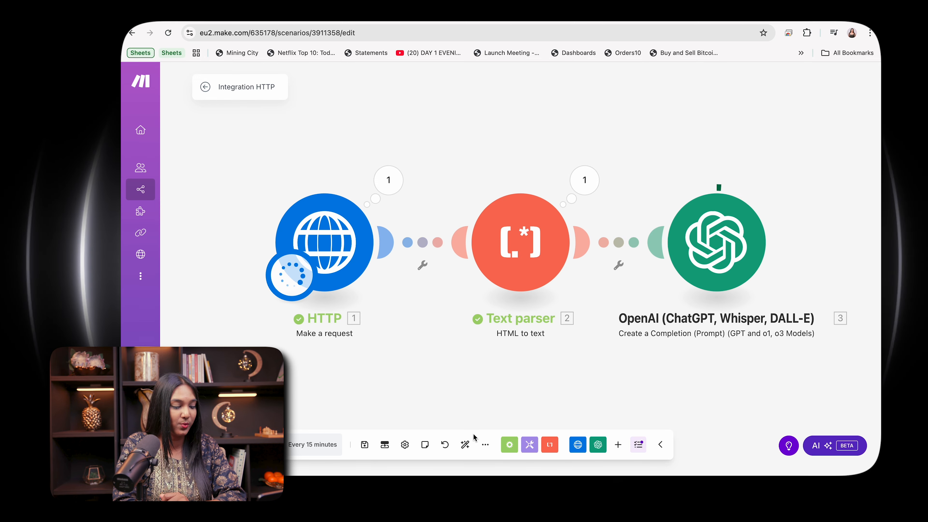
{"action": "left_click", "coordinate": [365, 445]}
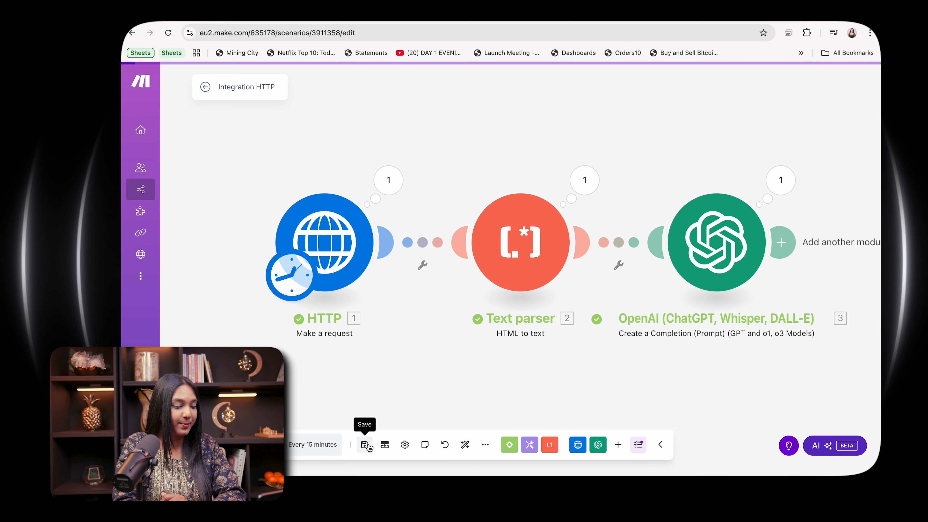
- Open the OpenAI module's run output and examine the generated home page summary in Result
{"action": "scroll", "coordinate": [583, 341], "scroll_direction": "right", "scroll_amount": 5}
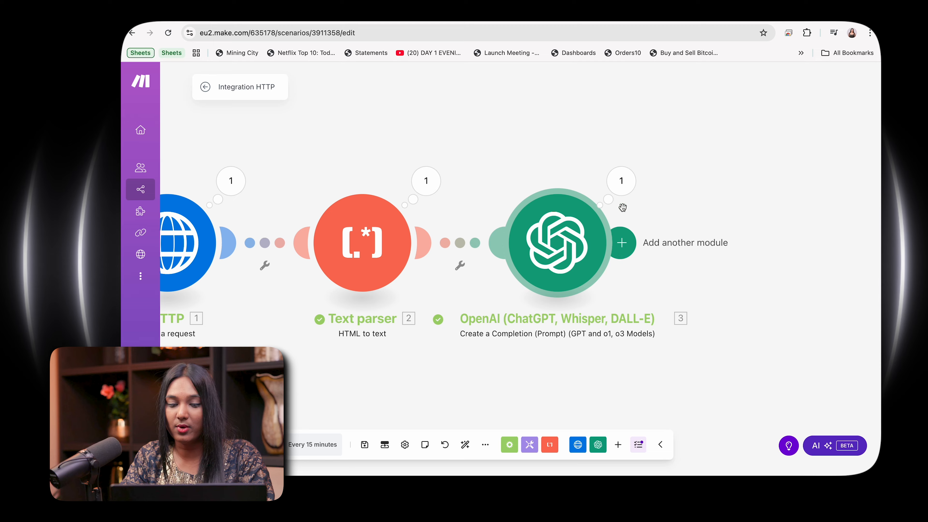
{"action": "left_click", "coordinate": [621, 180]}
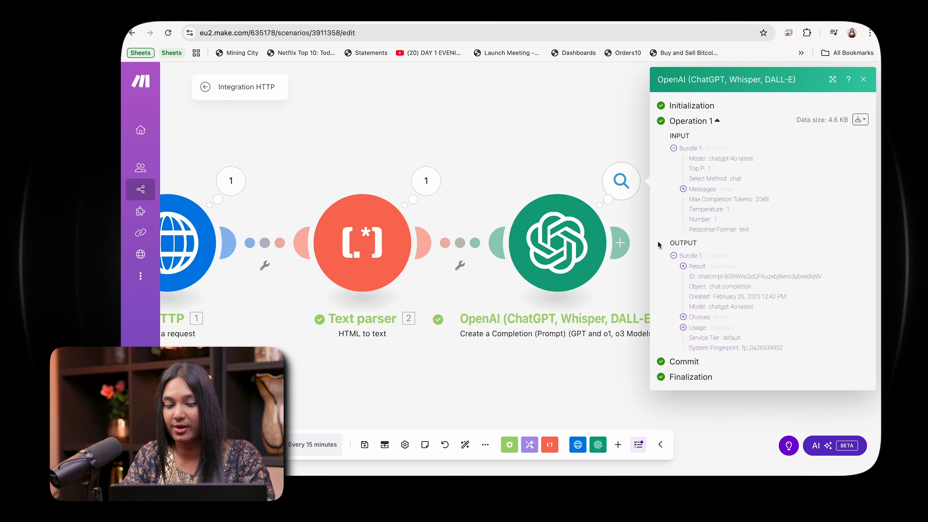
{"action": "left_click", "coordinate": [682, 266]}
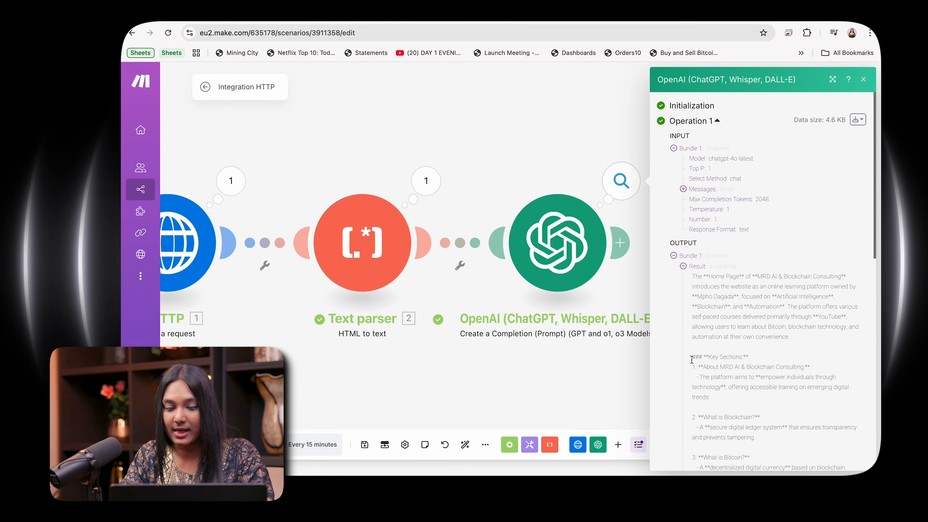
{"action": "scroll", "coordinate": [691, 360], "scroll_direction": "down", "scroll_amount": 5}
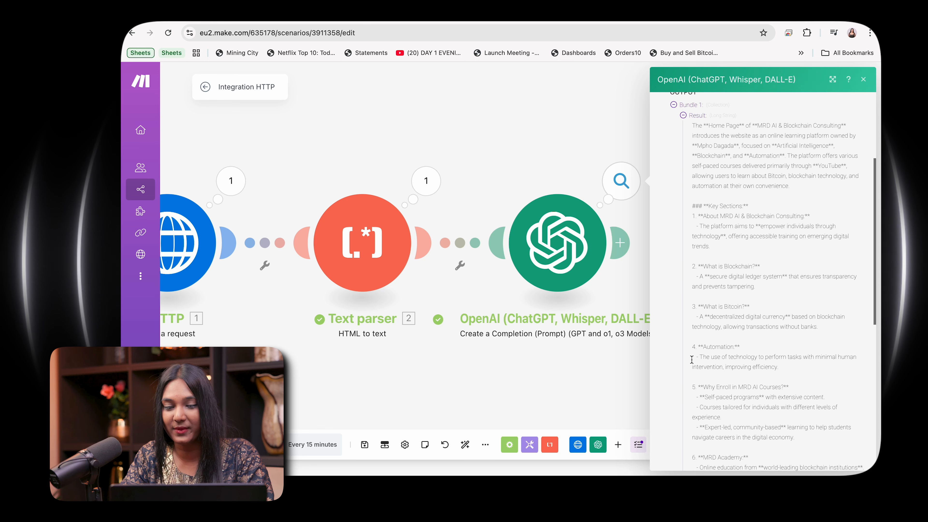
{"action": "scroll", "coordinate": [692, 360], "scroll_direction": "up", "scroll_amount": 1}
{"action": "scroll", "coordinate": [692, 362], "scroll_direction": "down", "scroll_amount": 1}
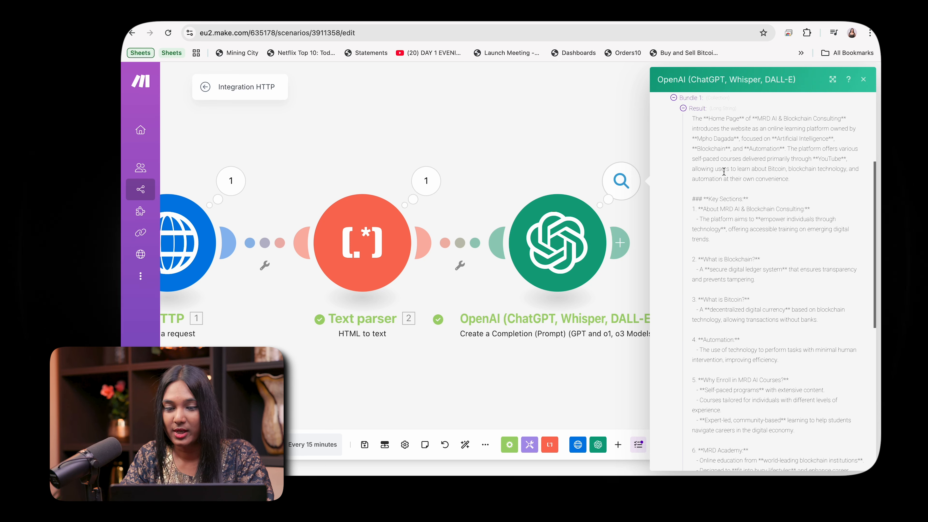
{"action": "scroll", "coordinate": [715, 204], "scroll_direction": "down", "scroll_amount": 2}
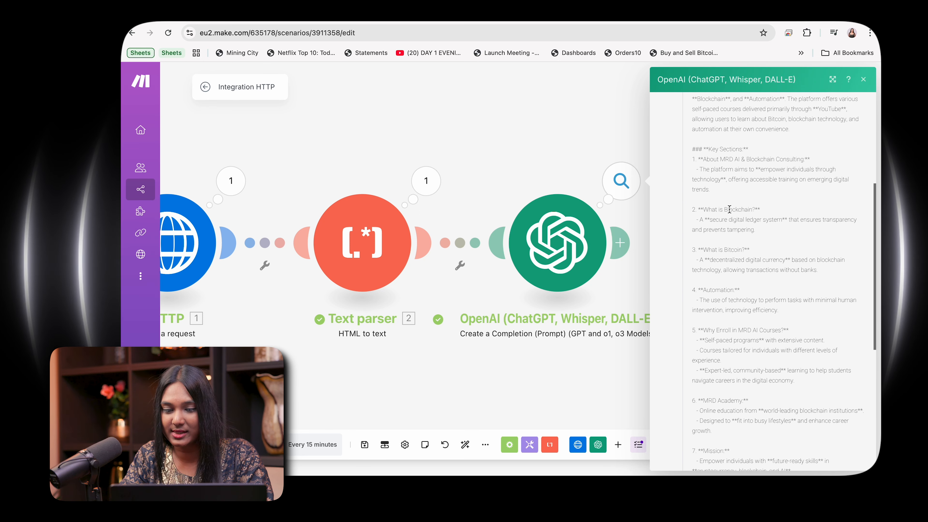
{"action": "scroll", "coordinate": [730, 246], "scroll_direction": "down", "scroll_amount": 2}
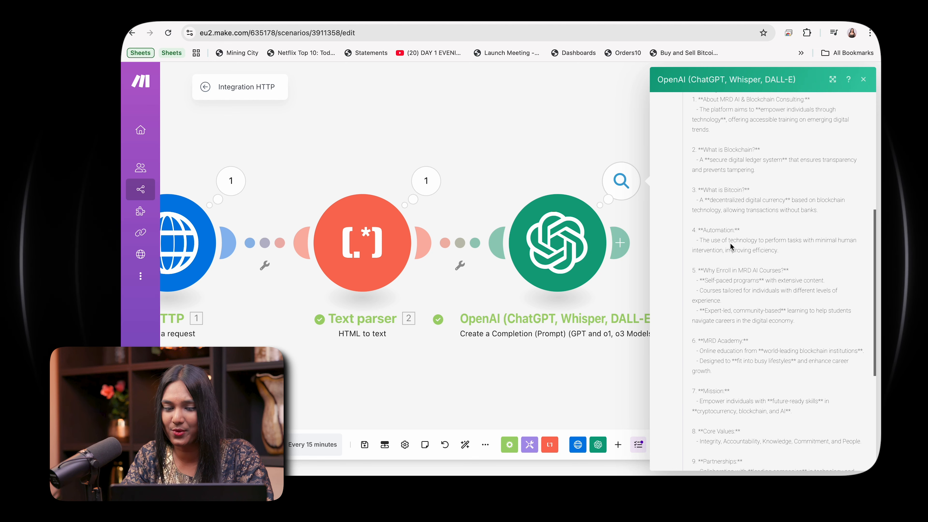
{"action": "scroll", "coordinate": [718, 272], "scroll_direction": "down", "scroll_amount": 1}
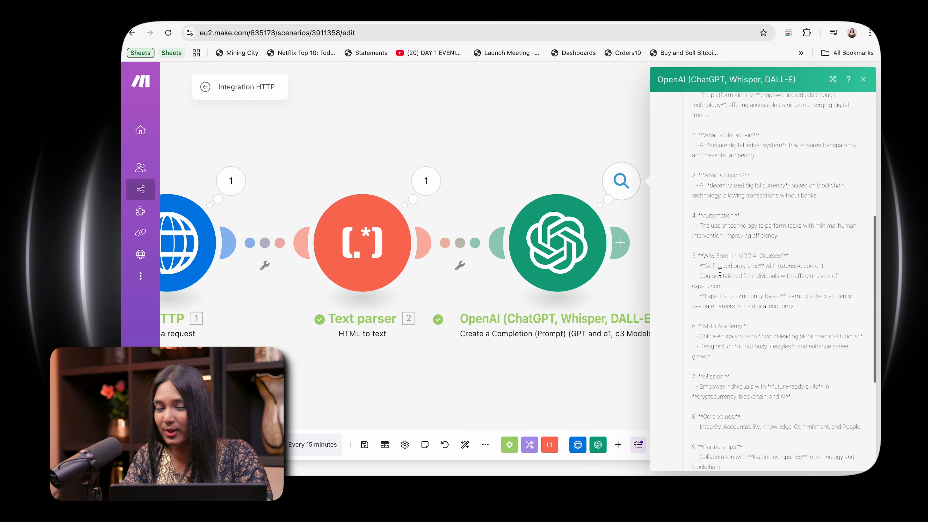
{"action": "scroll", "coordinate": [720, 272], "scroll_direction": "down", "scroll_amount": 2}
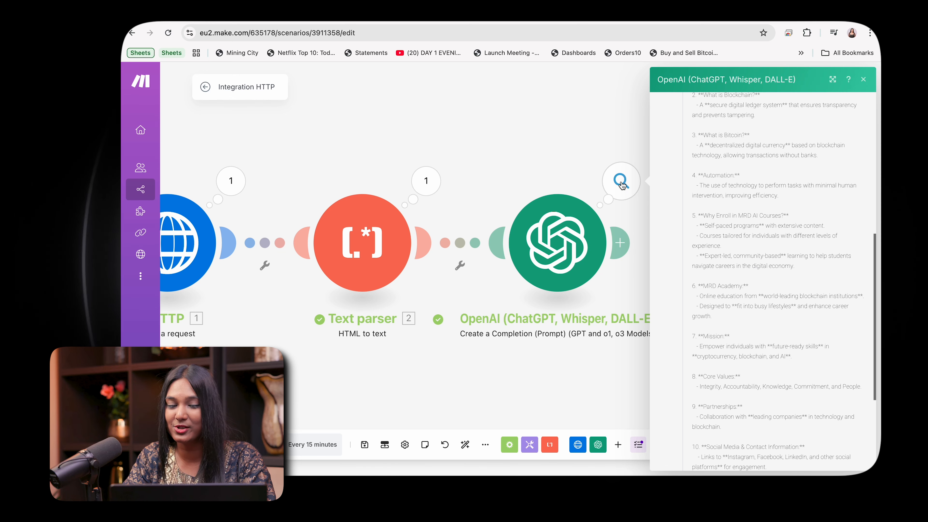
- Add a JSON Transform to JSON module after the OpenAI module, with the Content of Choices[] Message as its Object
{"action": "left_click", "coordinate": [620, 242]}
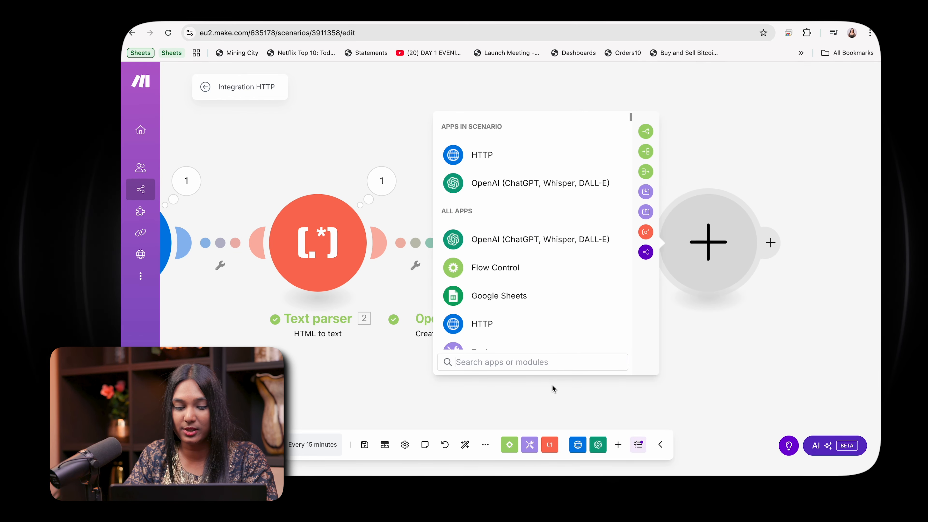
{"action": "type", "text": "jso"}
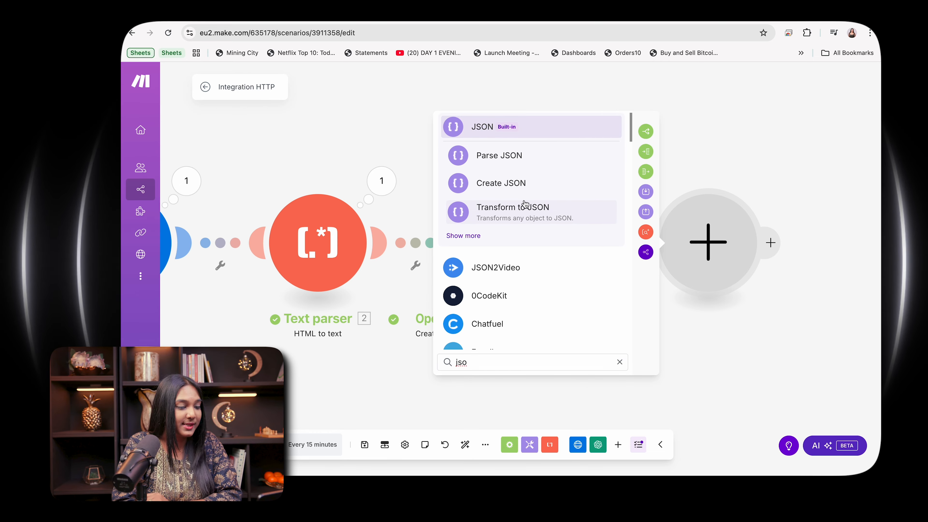
{"action": "left_click", "coordinate": [525, 212]}
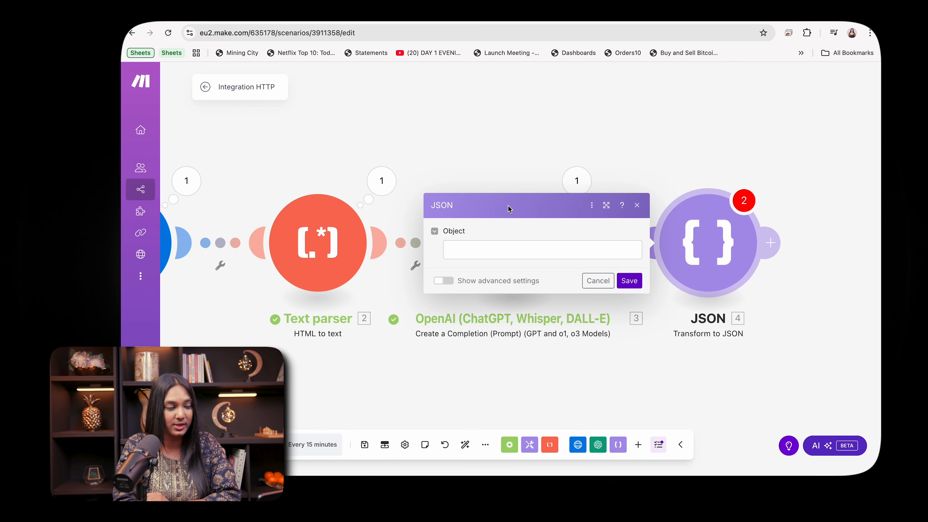
{"action": "left_click", "coordinate": [487, 244]}
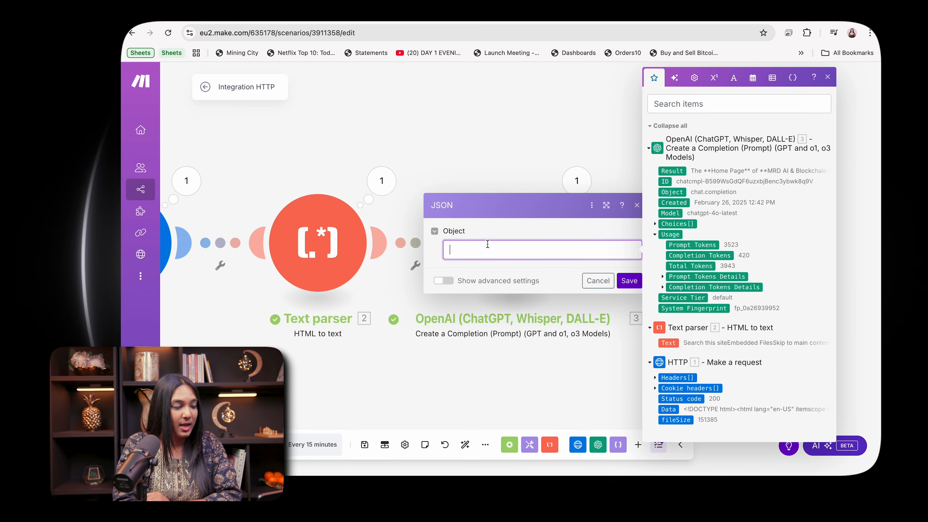
{"action": "left_click", "coordinate": [656, 224]}
{"action": "left_click", "coordinate": [665, 278]}
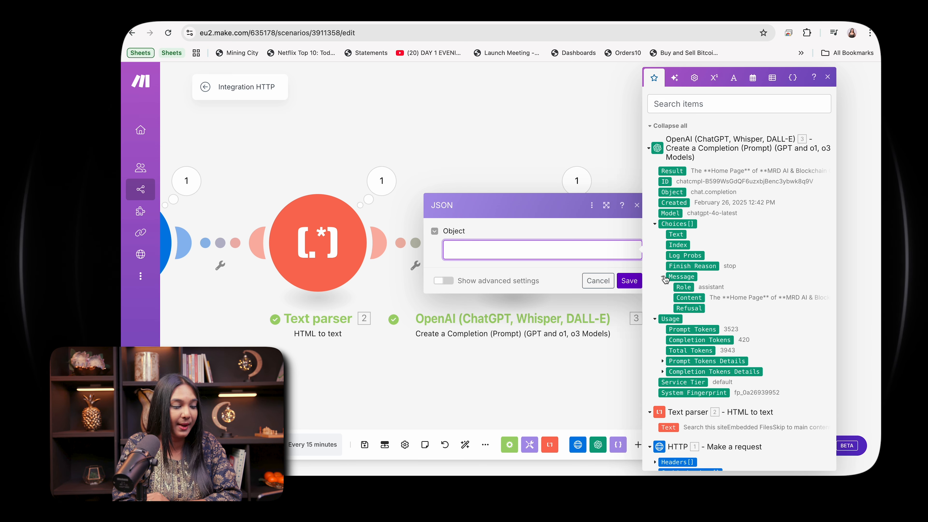
{"action": "left_click", "coordinate": [686, 297]}
{"action": "left_click", "coordinate": [627, 280]}
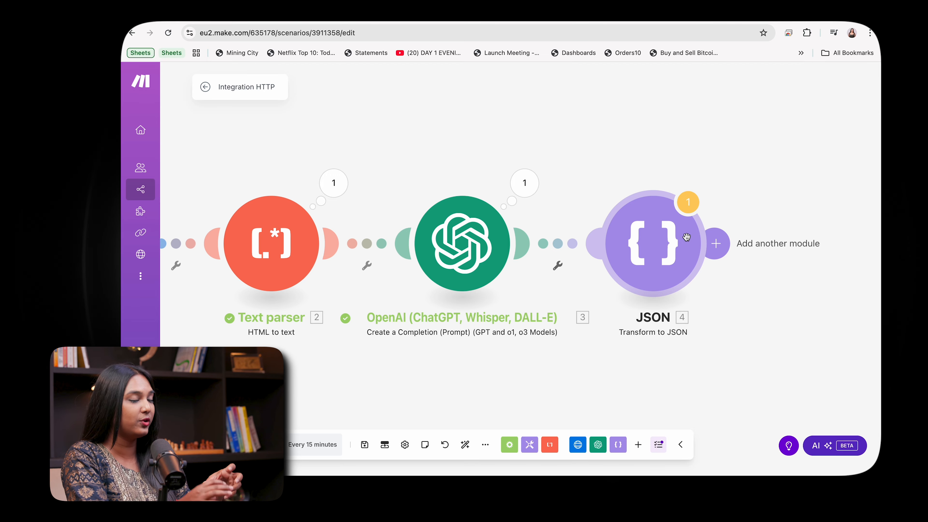
- Add a Create JSON module after Transform to JSON, using My data structure with Transform to JSON's JSON string in PARSE
{"action": "left_click", "coordinate": [715, 243]}
{"action": "left_click", "coordinate": [534, 214]}
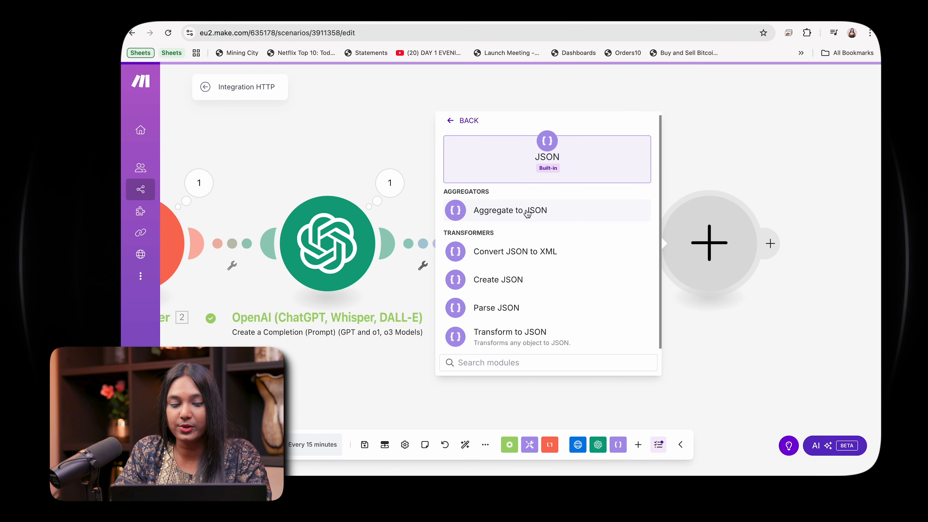
{"action": "left_click", "coordinate": [506, 290]}
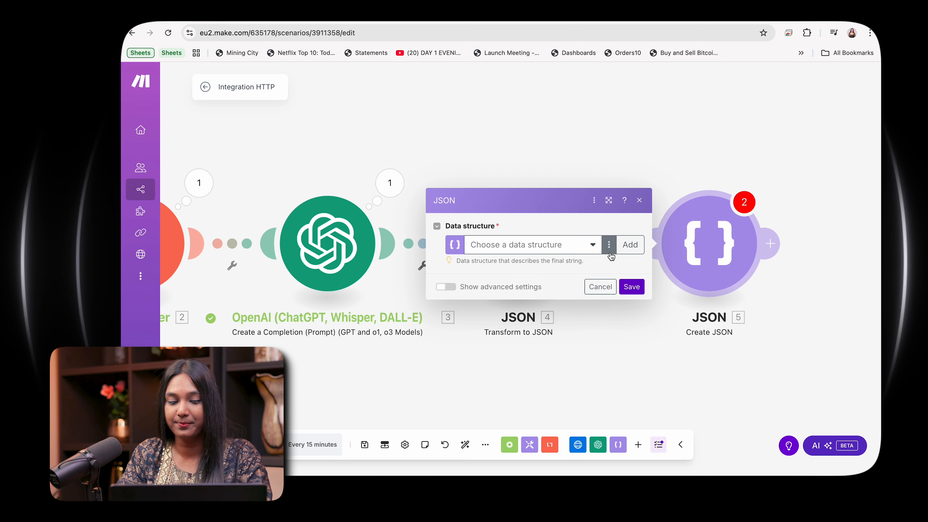
{"action": "left_click", "coordinate": [593, 248]}
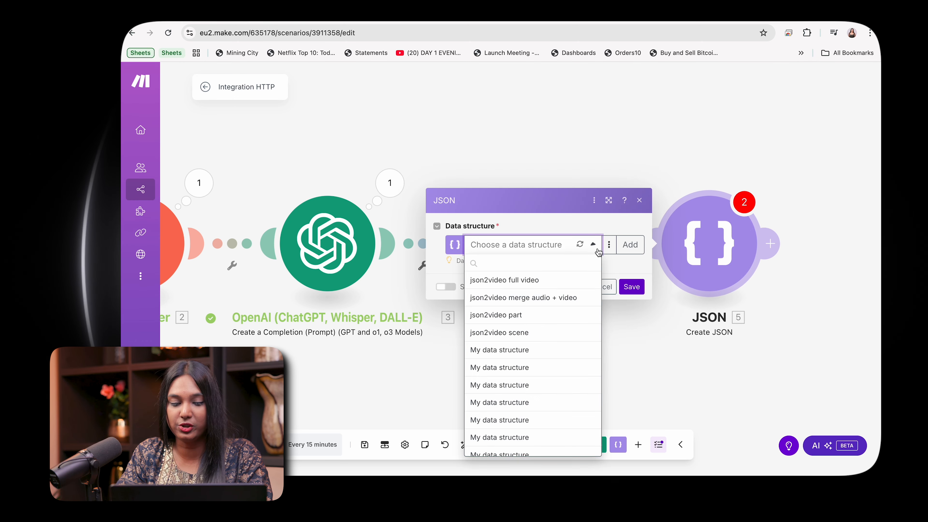
{"action": "left_click", "coordinate": [505, 459]}
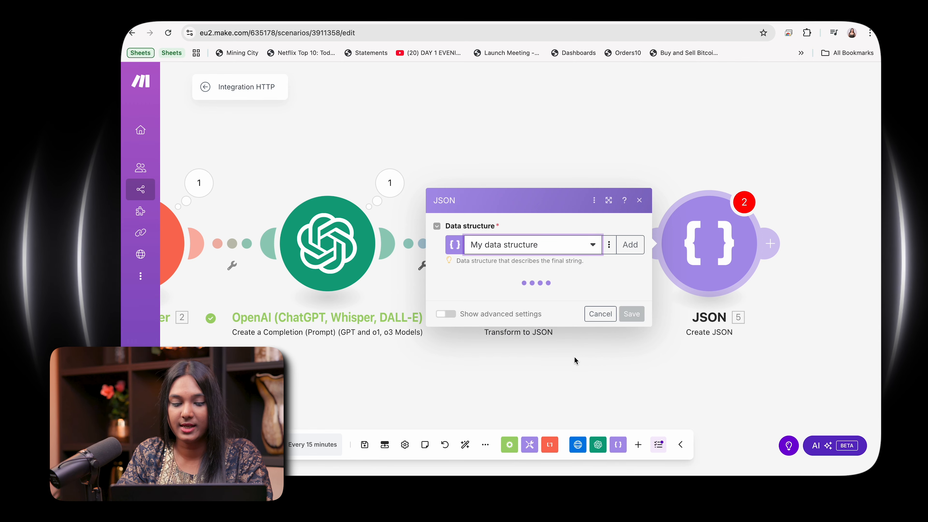
{"action": "left_click", "coordinate": [536, 274]}
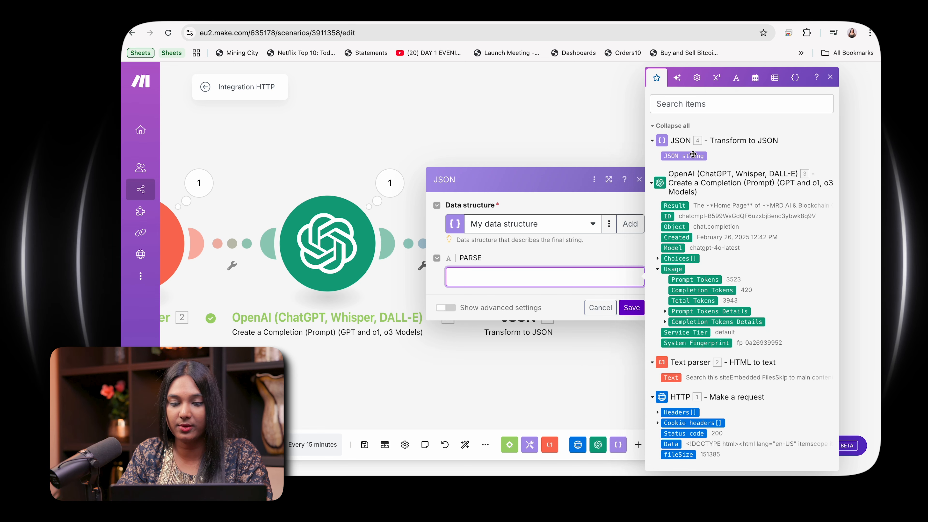
{"action": "left_click", "coordinate": [684, 156]}
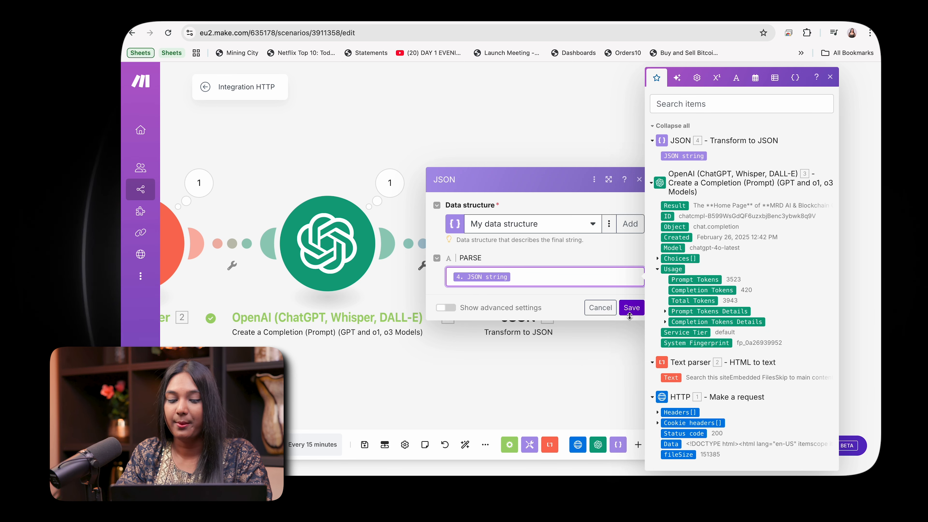
{"action": "left_click", "coordinate": [631, 307]}
- Add an Aggregate to JSON module with Text parser - HTML to text [2] as Source Module and My data structure as Data structure
{"action": "scroll", "coordinate": [720, 272], "scroll_direction": "right", "scroll_amount": 3}
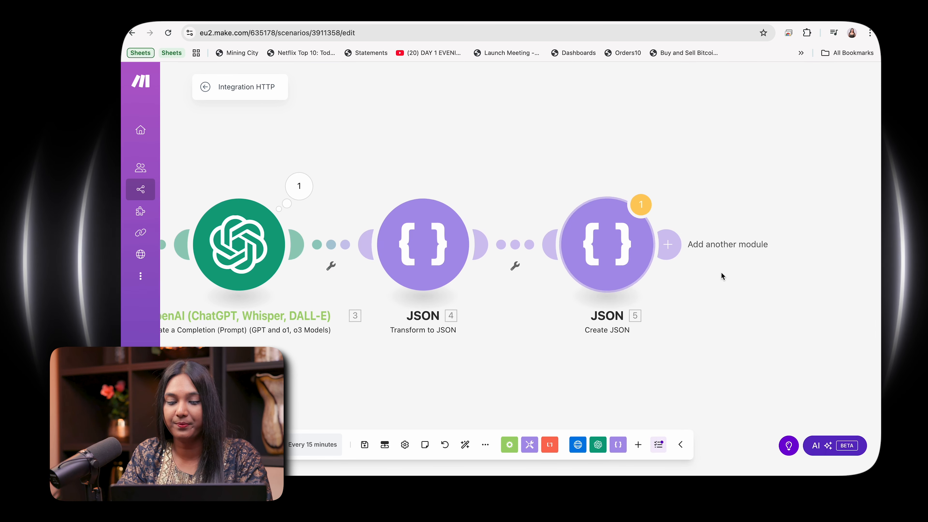
{"action": "left_click", "coordinate": [658, 245]}
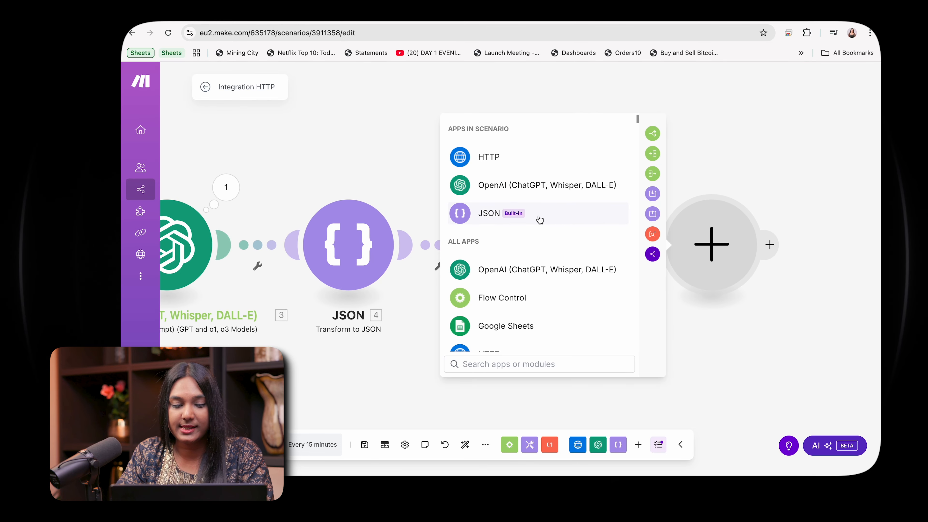
{"action": "left_click", "coordinate": [537, 219]}
{"action": "left_click", "coordinate": [540, 219]}
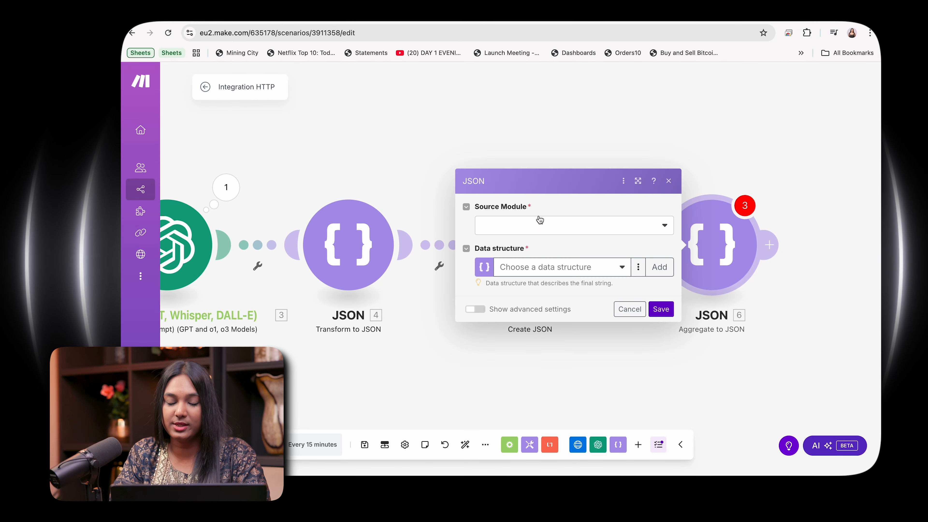
{"action": "left_click", "coordinate": [599, 232]}
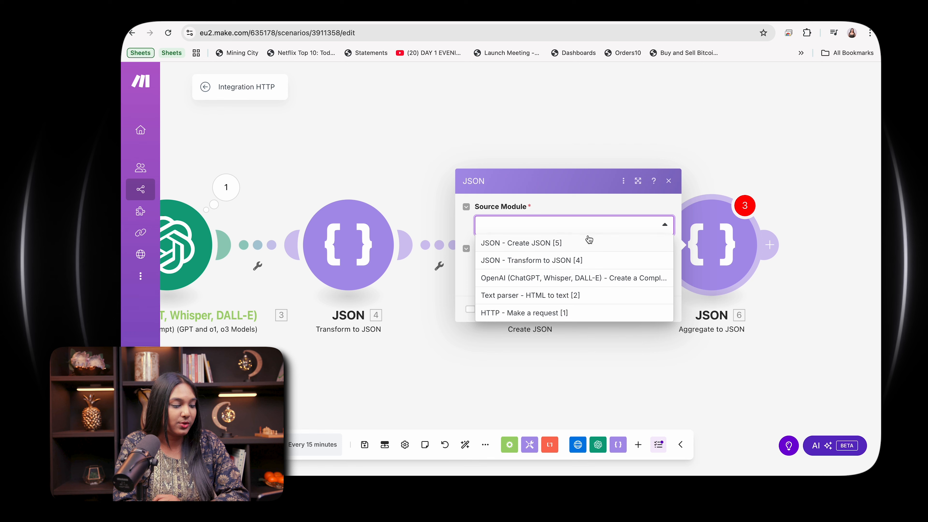
{"action": "left_click", "coordinate": [559, 295]}
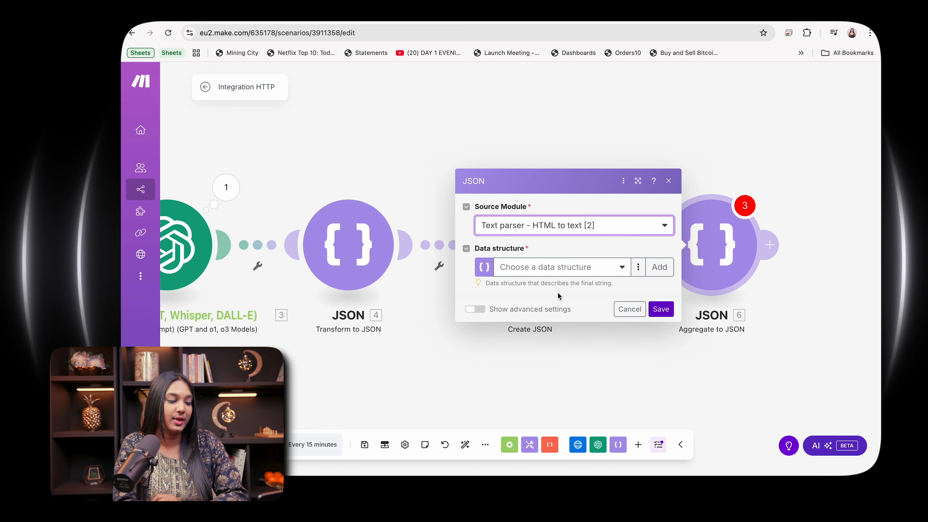
{"action": "left_click", "coordinate": [657, 310]}
{"action": "left_click", "coordinate": [621, 268]}
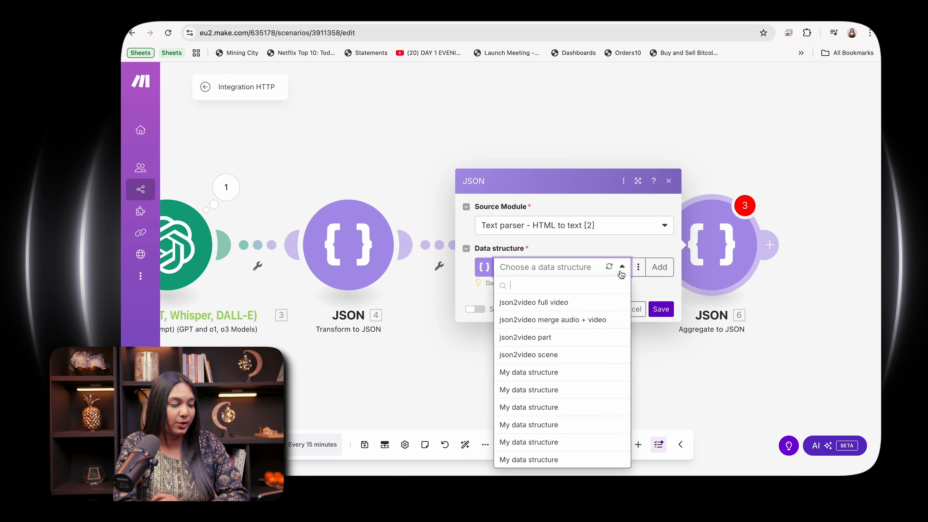
{"action": "scroll", "coordinate": [573, 395], "scroll_direction": "down", "scroll_amount": 2}
{"action": "left_click", "coordinate": [537, 459]}
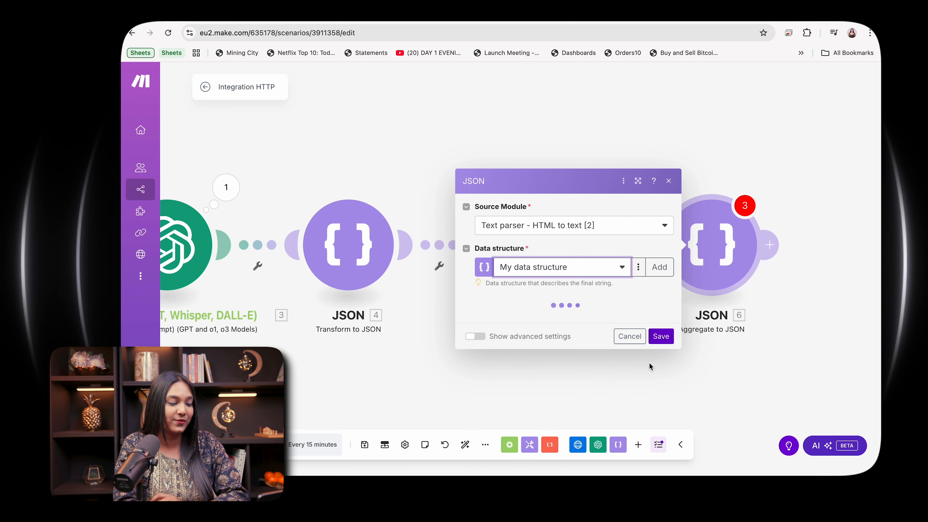
{"action": "left_click", "coordinate": [662, 341]}
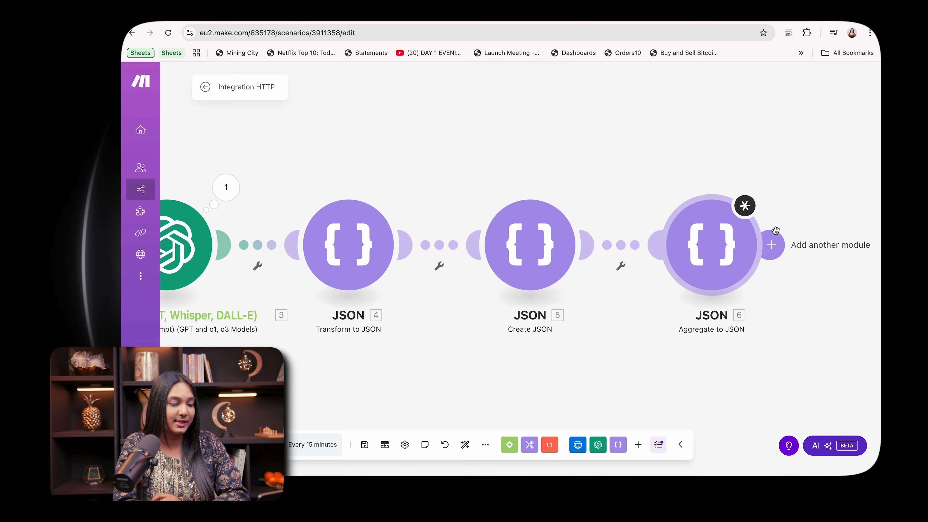
- Add a Google Docs Create a Document module after the Aggregate to JSON module
{"action": "left_click", "coordinate": [770, 244]}
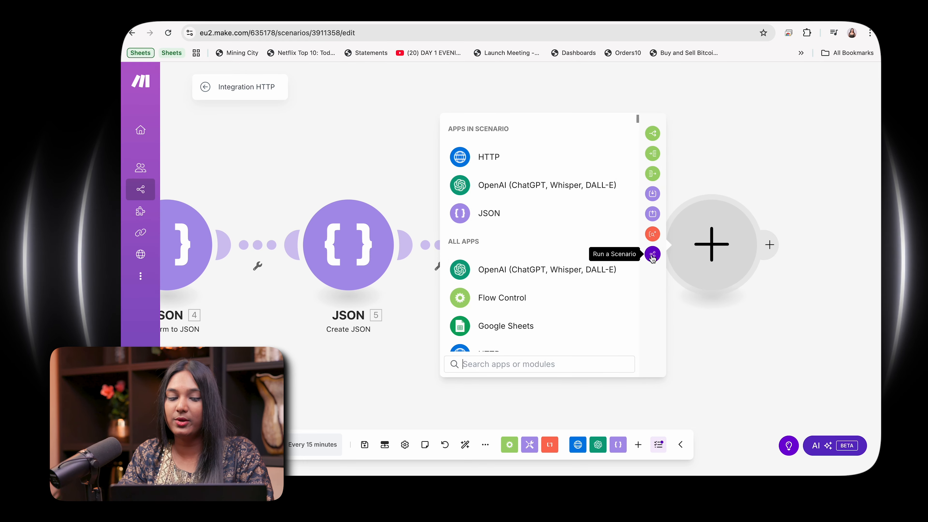
{"action": "left_click", "coordinate": [509, 364]}
{"action": "type", "text": "google"}
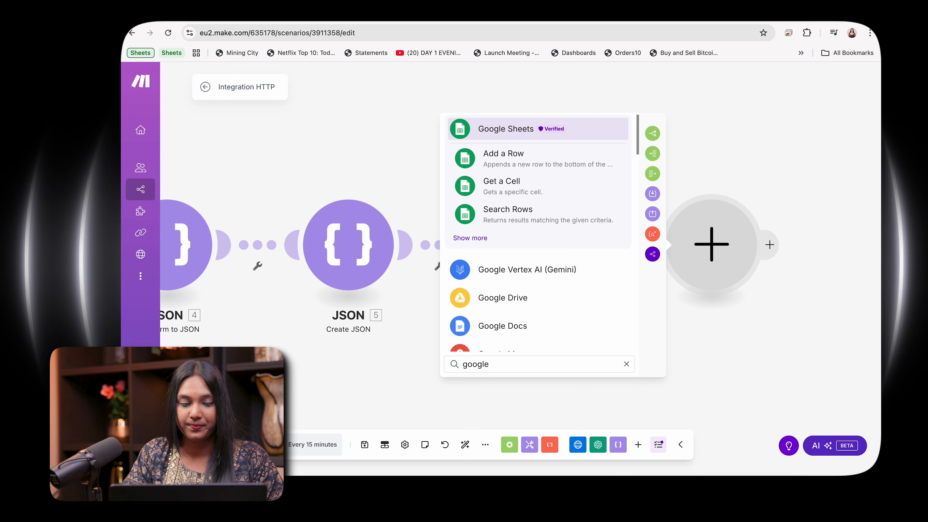
{"action": "type", "text": " doc"}
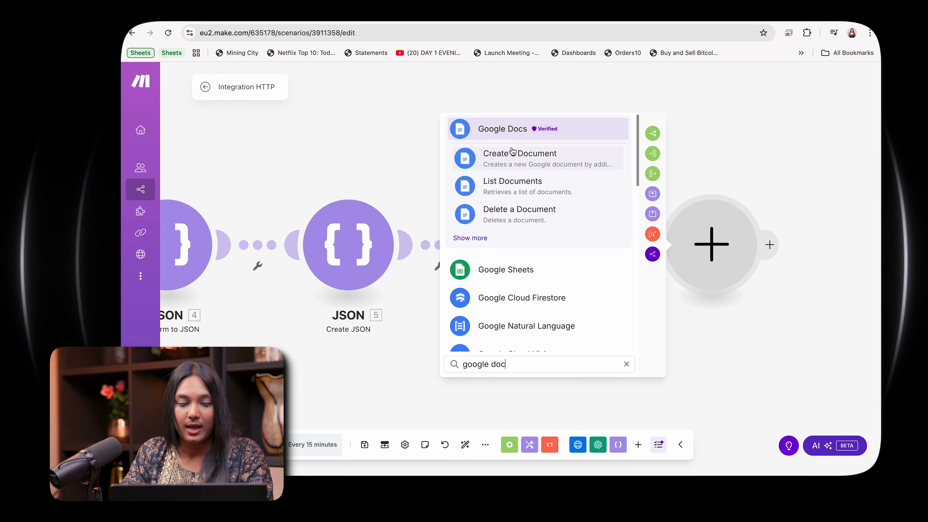
{"action": "left_click", "coordinate": [512, 151]}
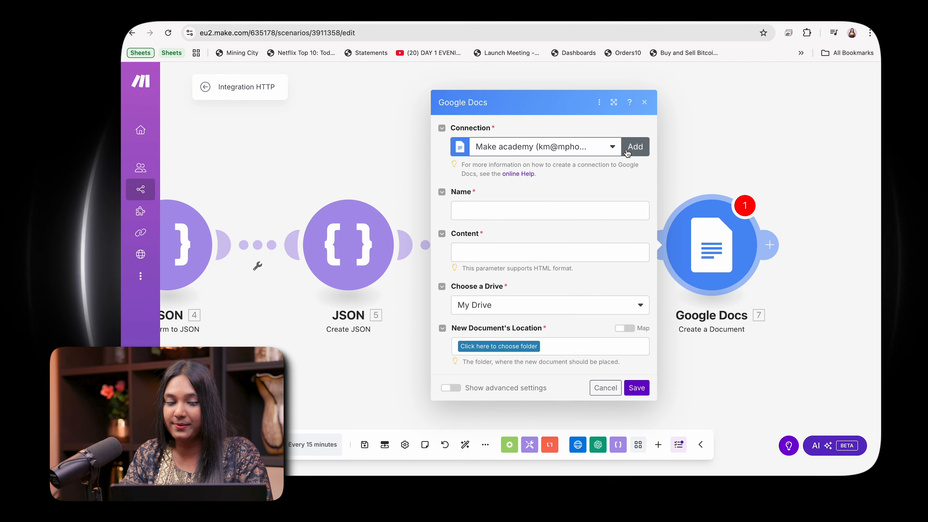
- Create the connection My Google connection for the Google Docs module, authorizing Make with the first listed Google account
{"action": "left_click", "coordinate": [635, 147]}
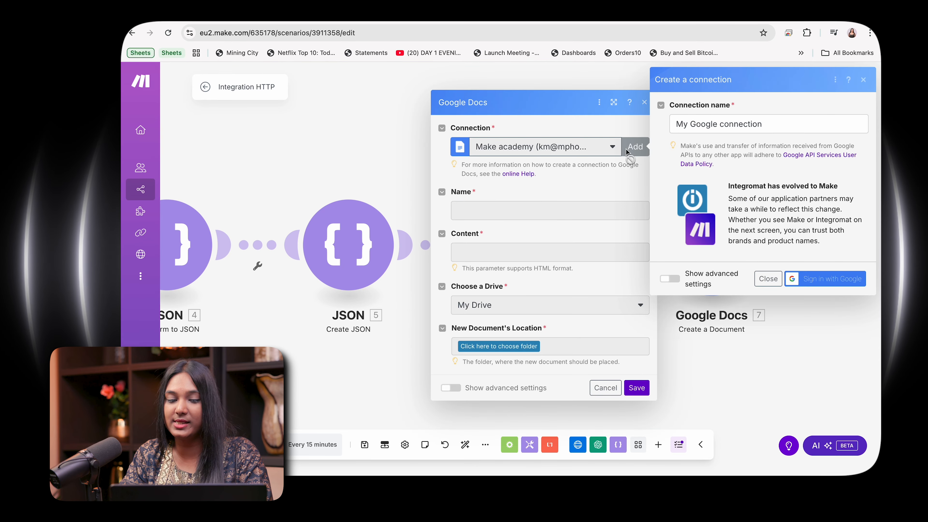
{"action": "left_click", "coordinate": [811, 280]}
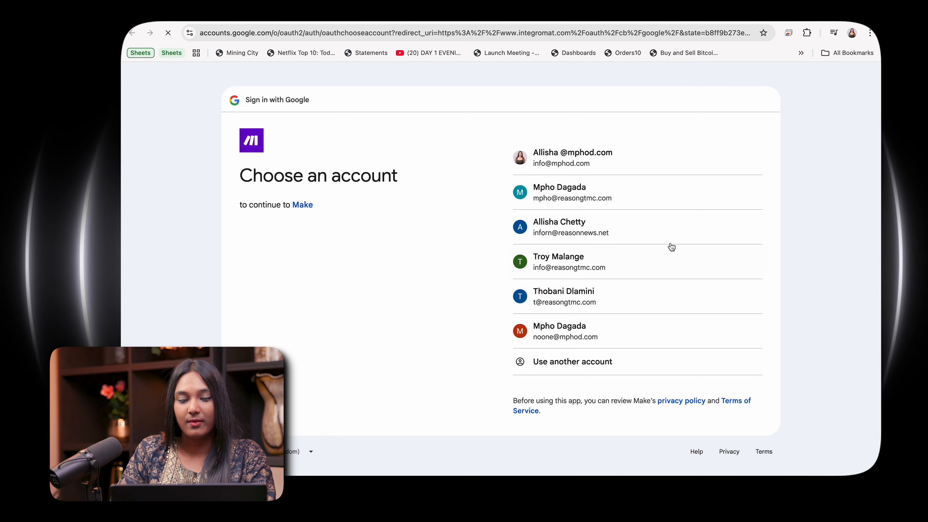
{"action": "left_click", "coordinate": [589, 165]}
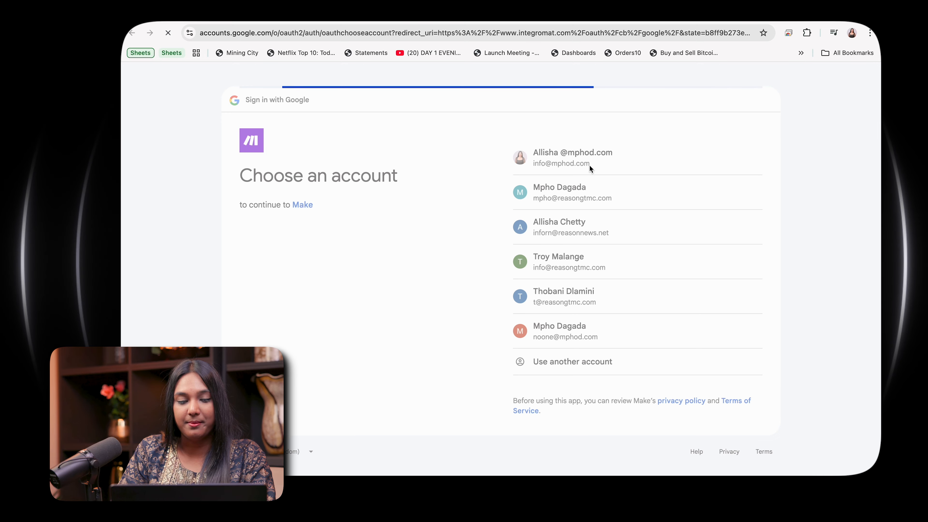
{"action": "left_click", "coordinate": [694, 327]}
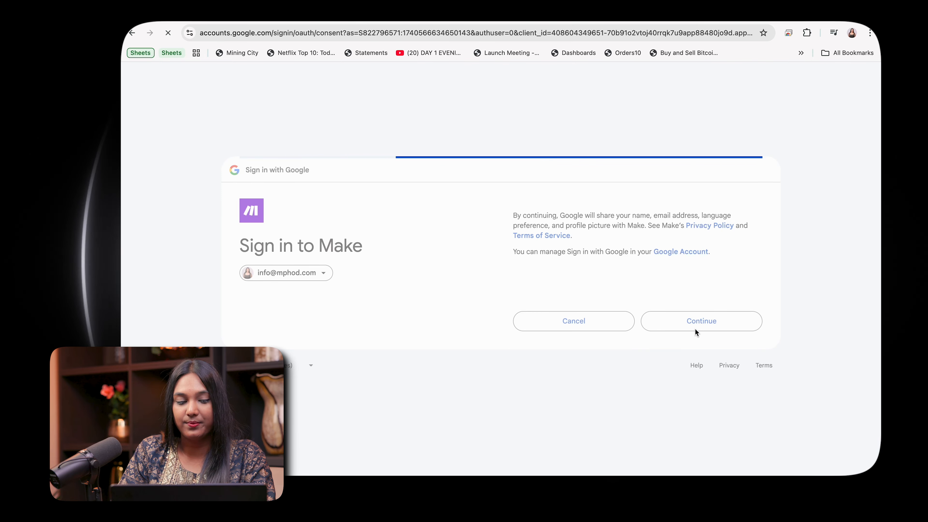
{"action": "left_click", "coordinate": [693, 344]}
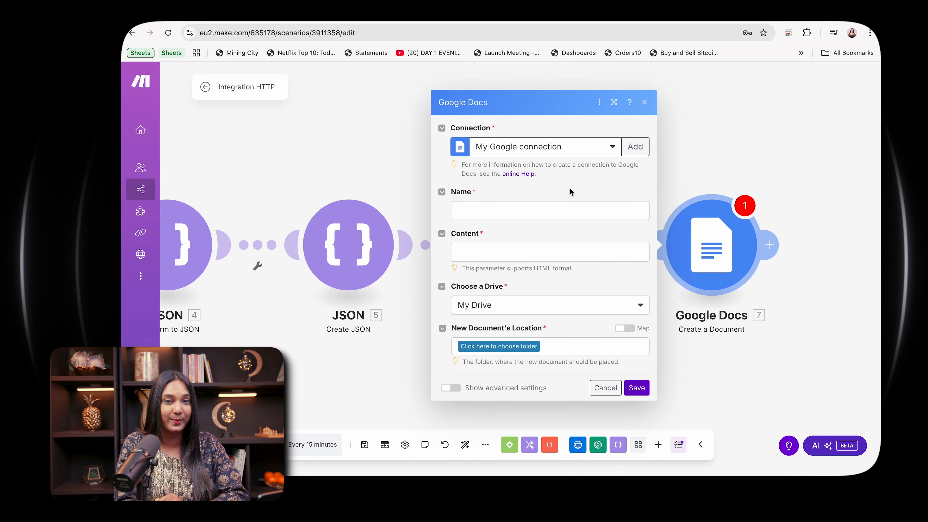
- Name the new document "Website Scrapper" and map Aggregate to JSON's JSON string as its Content
{"action": "left_click", "coordinate": [533, 211]}
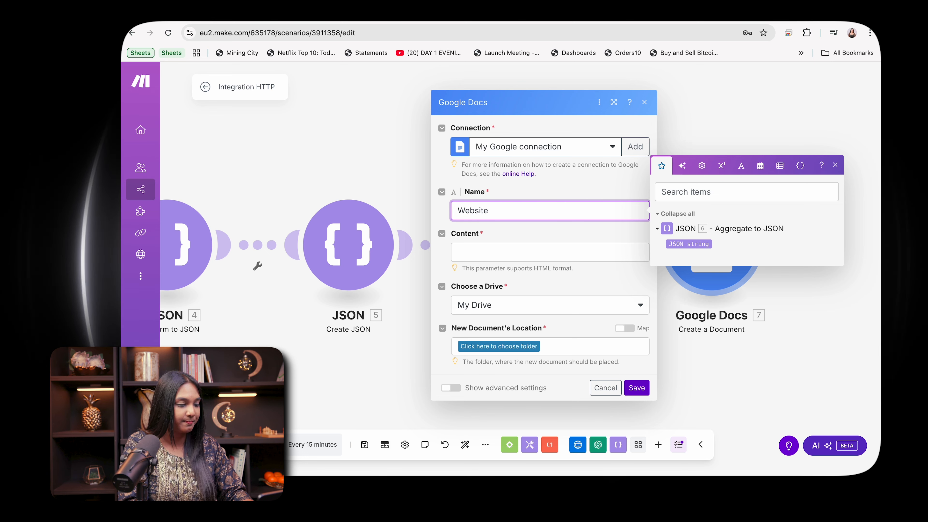
{"action": "type", "text": "Website Scrapper"}
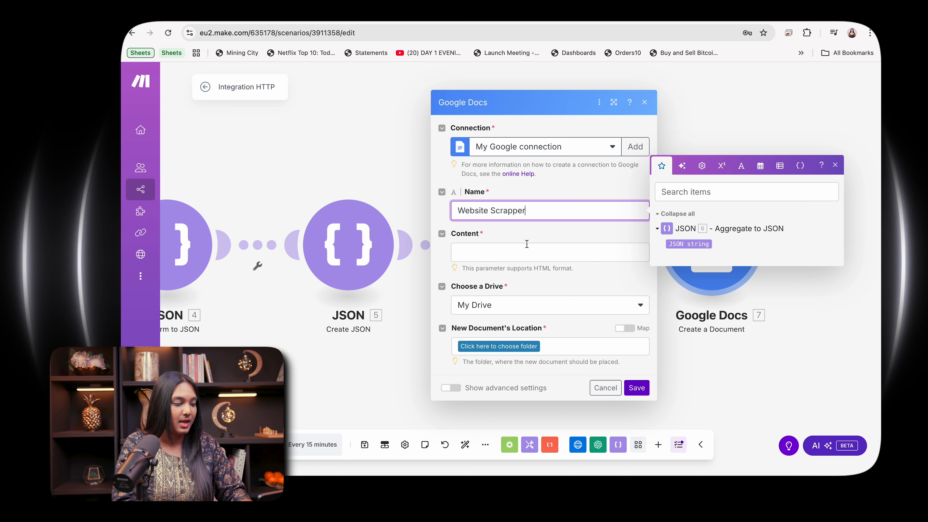
{"action": "left_click", "coordinate": [516, 257]}
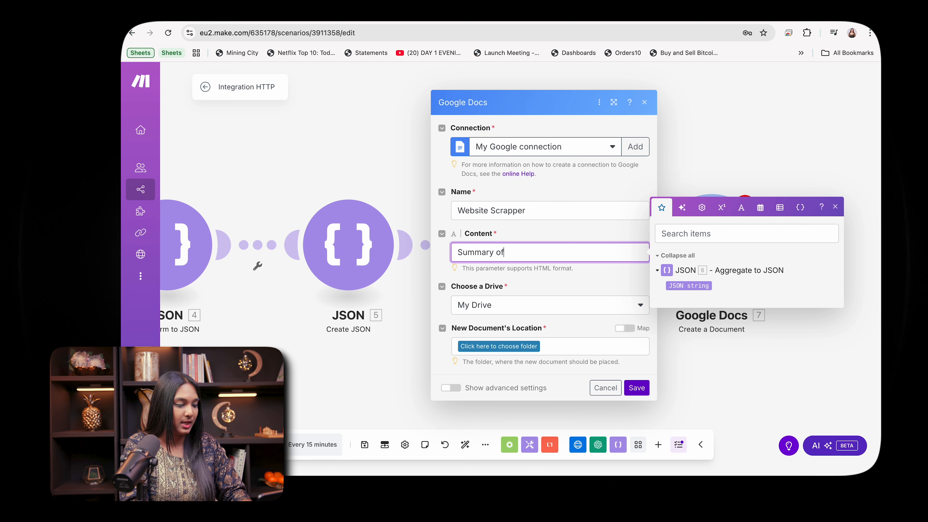
{"action": "key", "text": "BackSpace"}
{"action": "key", "text": "BackSpace"}
{"action": "key", "text": "BackSpace"}
{"action": "key", "text": "BackSpace"}
{"action": "key", "text": "BackSpace"}
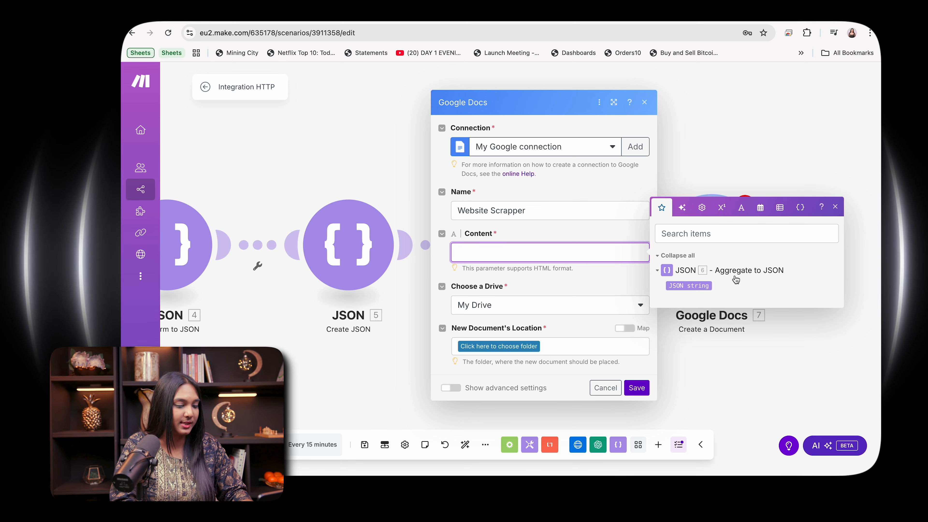
{"action": "left_click_drag", "start_coordinate": [700, 284], "coordinate": [533, 275]}
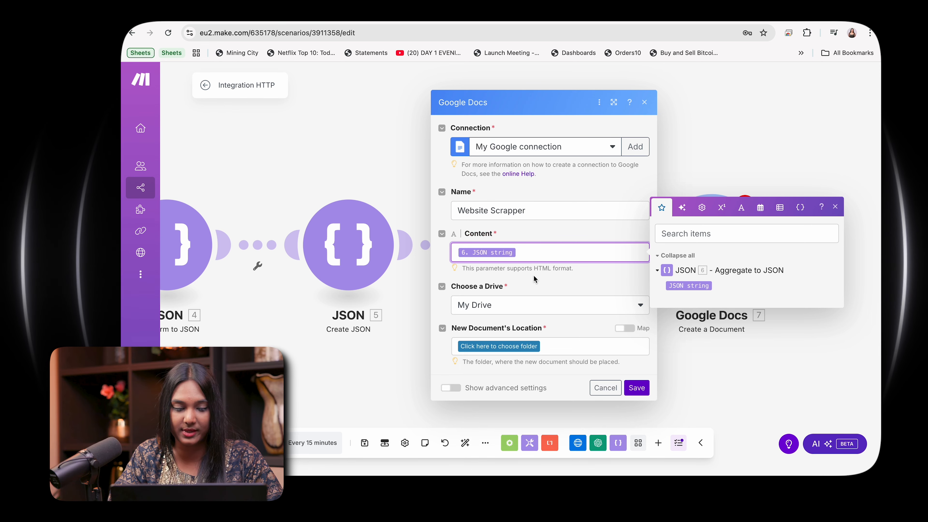
- Set the New Document's Location to the Reason News Snippets folder and save both the module and the scenario, overriding any warnings
{"action": "left_click", "coordinate": [511, 348]}
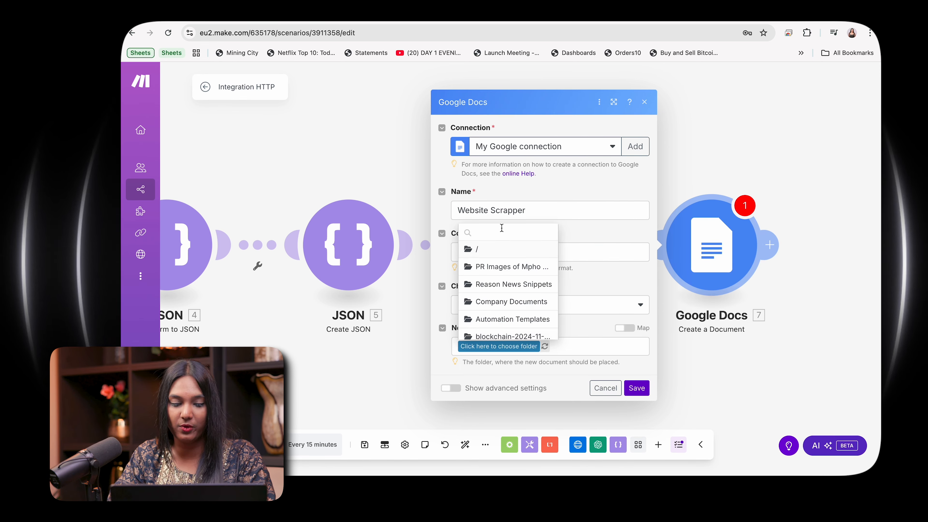
{"action": "left_click", "coordinate": [503, 287]}
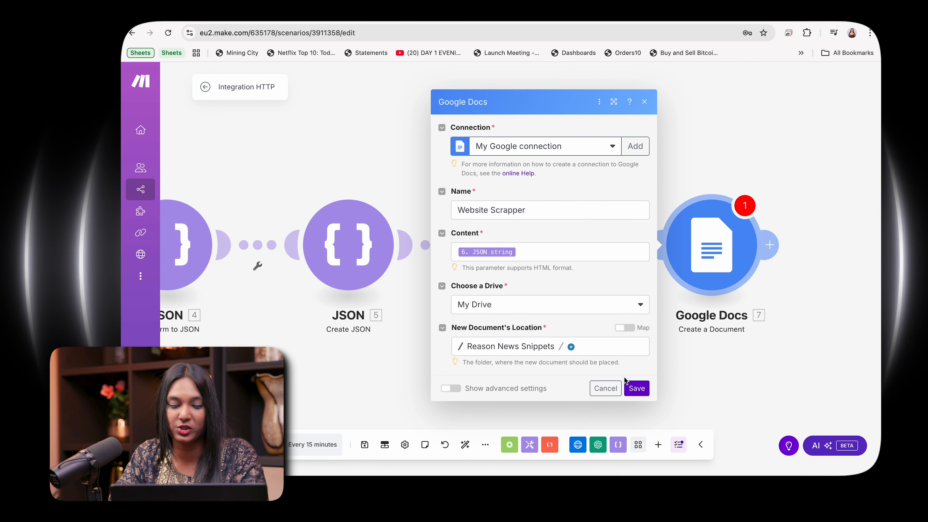
{"action": "left_click", "coordinate": [633, 388]}
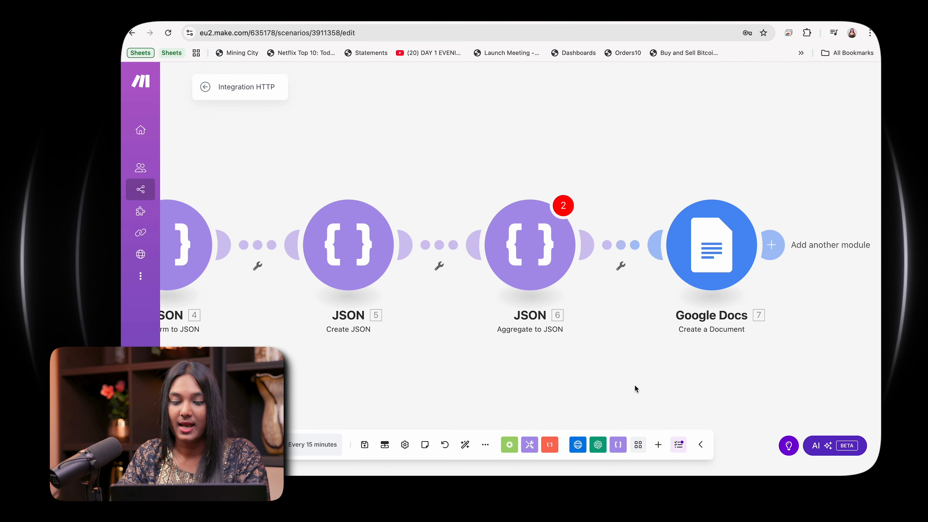
{"action": "left_click", "coordinate": [364, 444]}
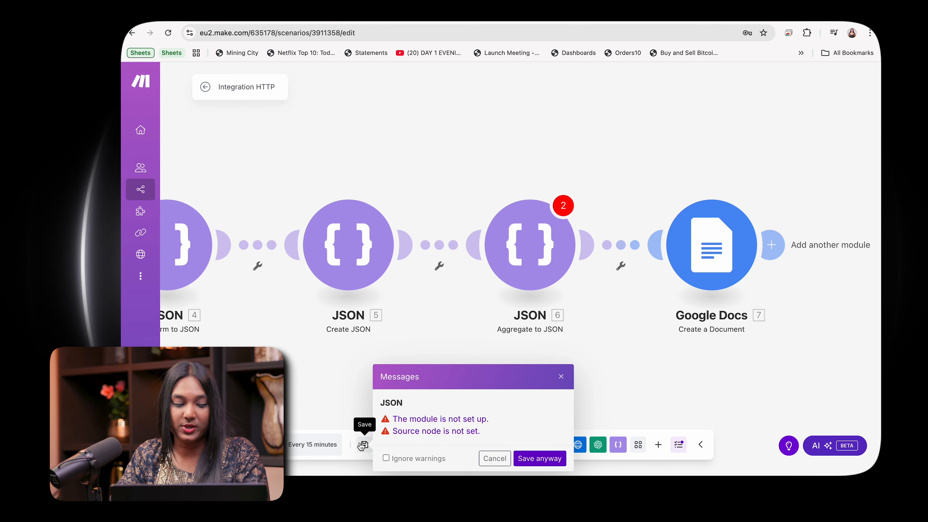
{"action": "left_click", "coordinate": [539, 458]}
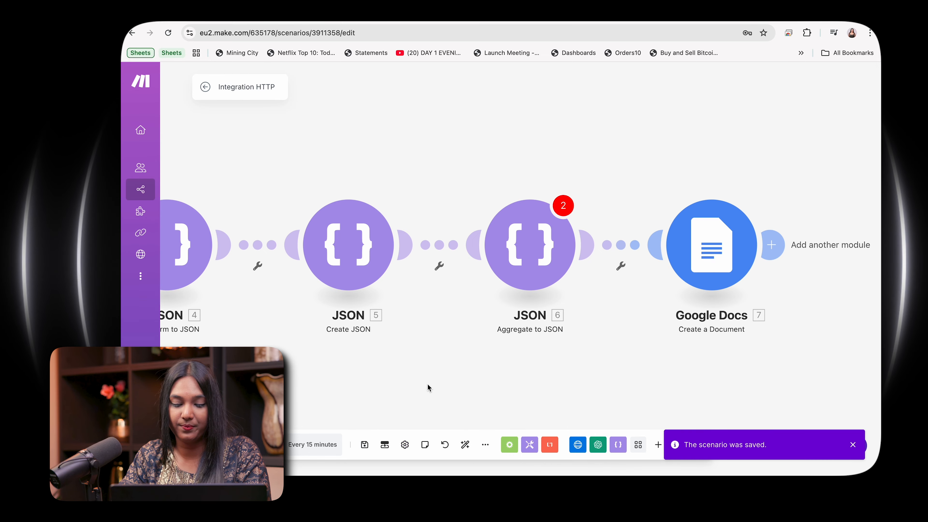
- Auto-align the scenario's modules and try to run the scenario once
{"action": "left_click", "coordinate": [465, 444]}
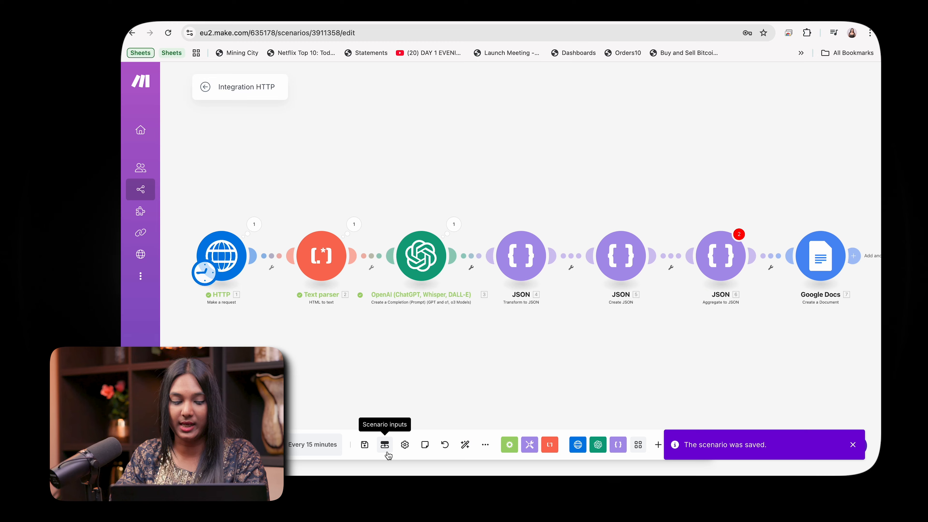
{"action": "left_click", "coordinate": [222, 444]}
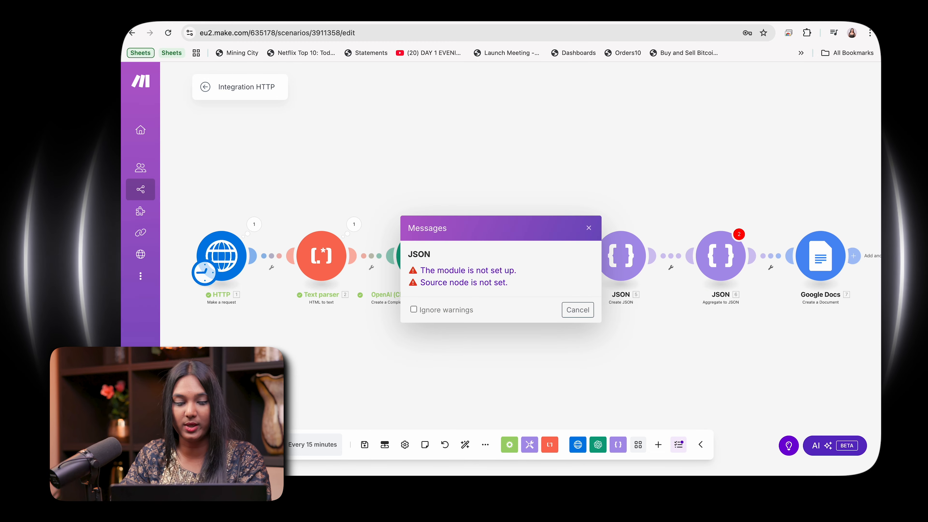
- Map Create JSON's JSON string to the Aggregate to JSON module's PARSE field, save the module and run the scenario once
{"action": "left_click", "coordinate": [577, 310]}
{"action": "left_click", "coordinate": [735, 267]}
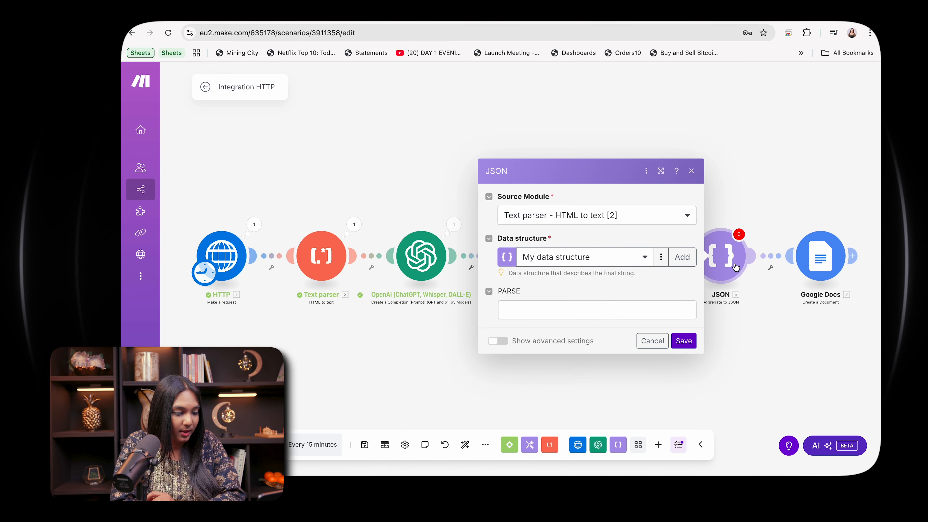
{"action": "left_click", "coordinate": [581, 309]}
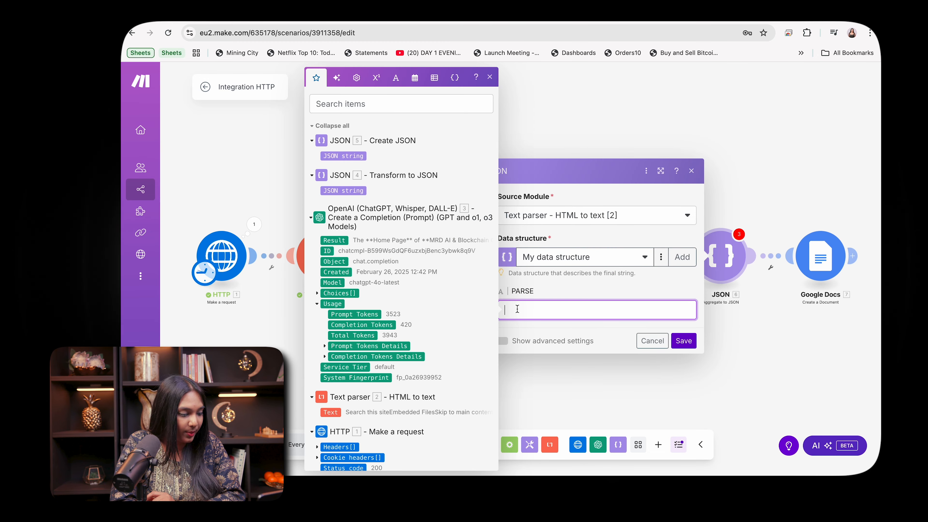
{"action": "left_click", "coordinate": [350, 157]}
{"action": "left_click", "coordinate": [682, 344]}
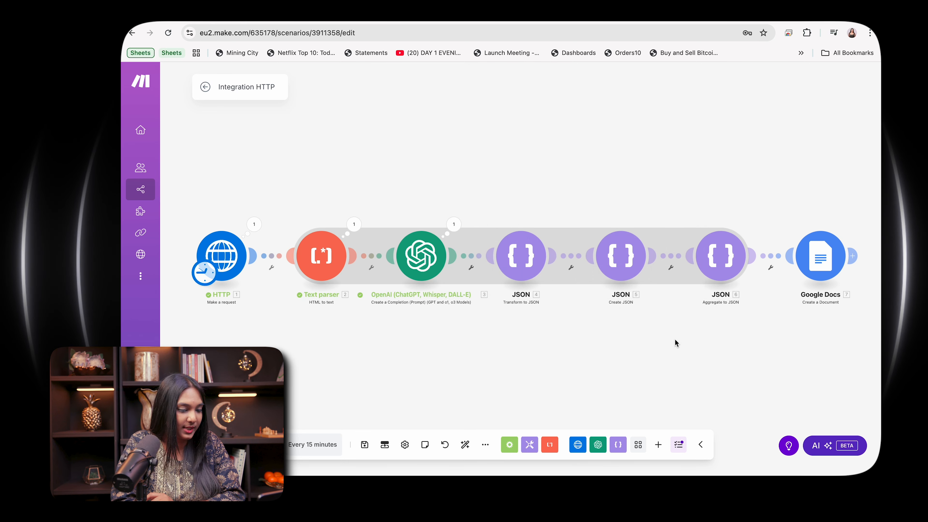
{"action": "left_click", "coordinate": [222, 444]}
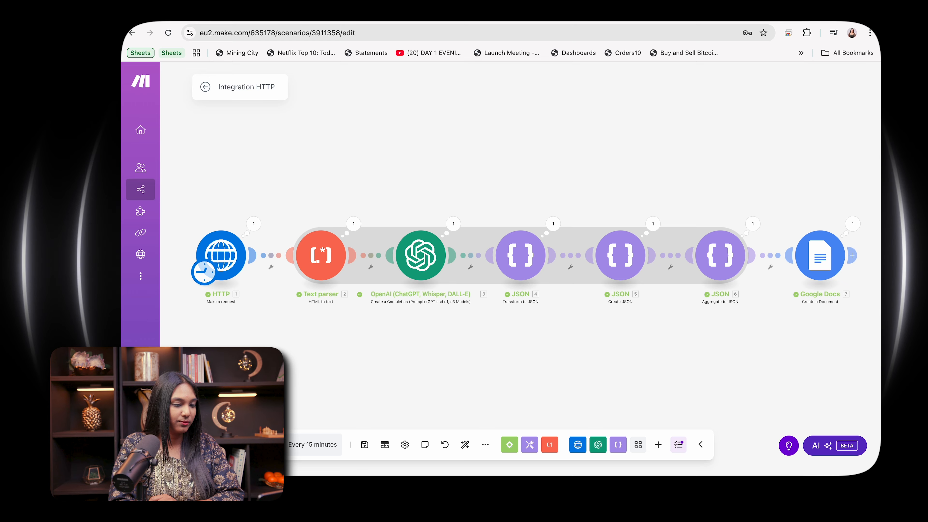
- Examine the input and output bundles of the Google Docs module's first operation
{"action": "left_click", "coordinate": [853, 224]}
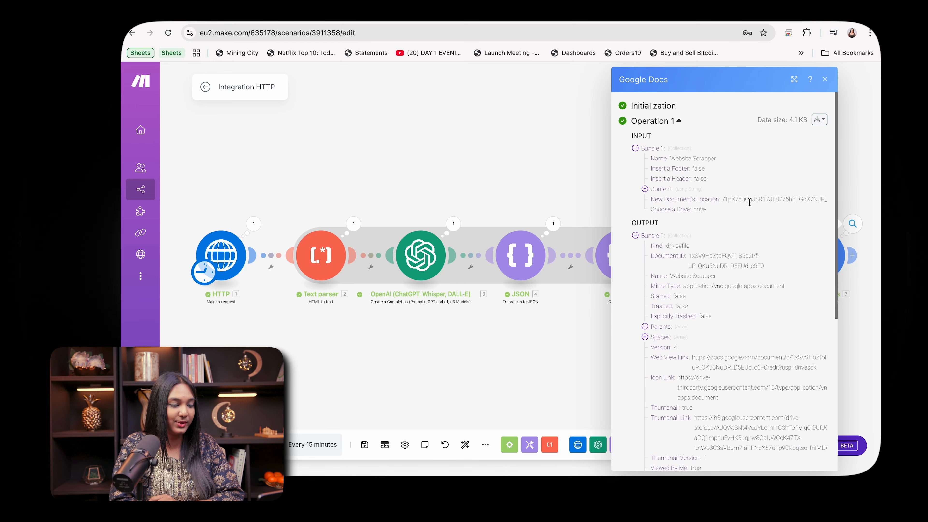
{"action": "scroll", "coordinate": [676, 292], "scroll_direction": "down", "scroll_amount": 10}
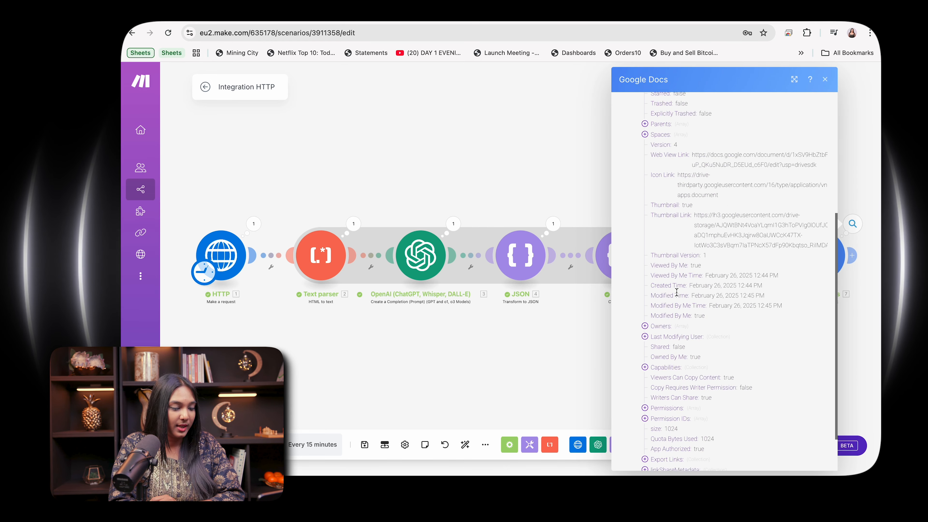
{"action": "scroll", "coordinate": [677, 292], "scroll_direction": "down", "scroll_amount": 3}
{"action": "scroll", "coordinate": [657, 366], "scroll_direction": "up", "scroll_amount": 15}
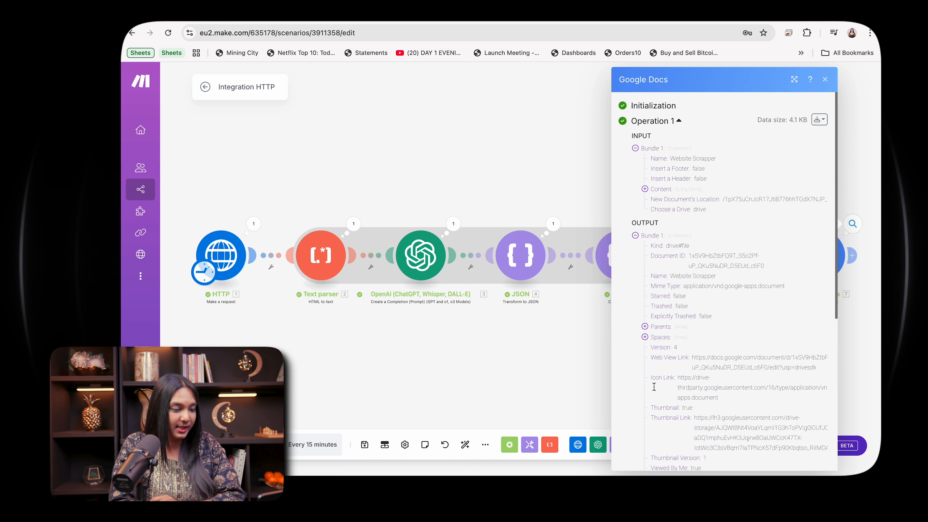
{"action": "left_click", "coordinate": [635, 236]}
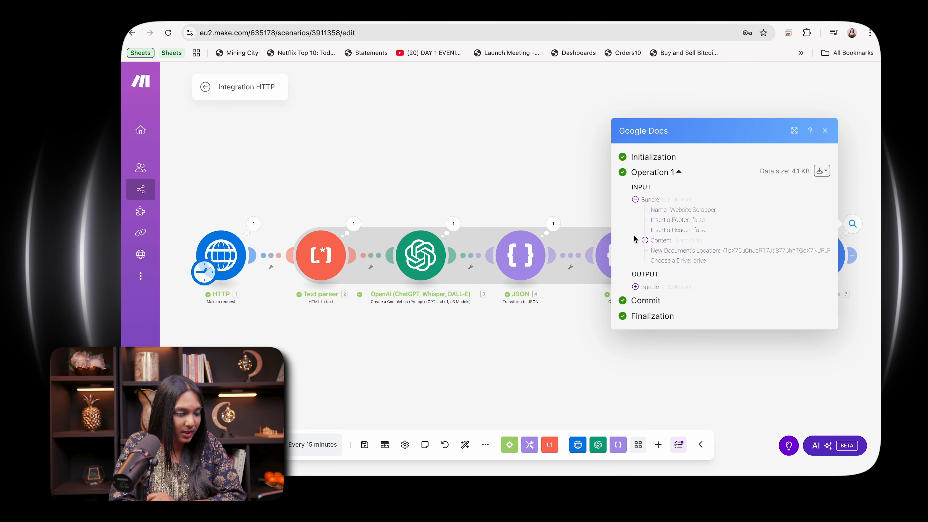
{"action": "left_click", "coordinate": [635, 287]}
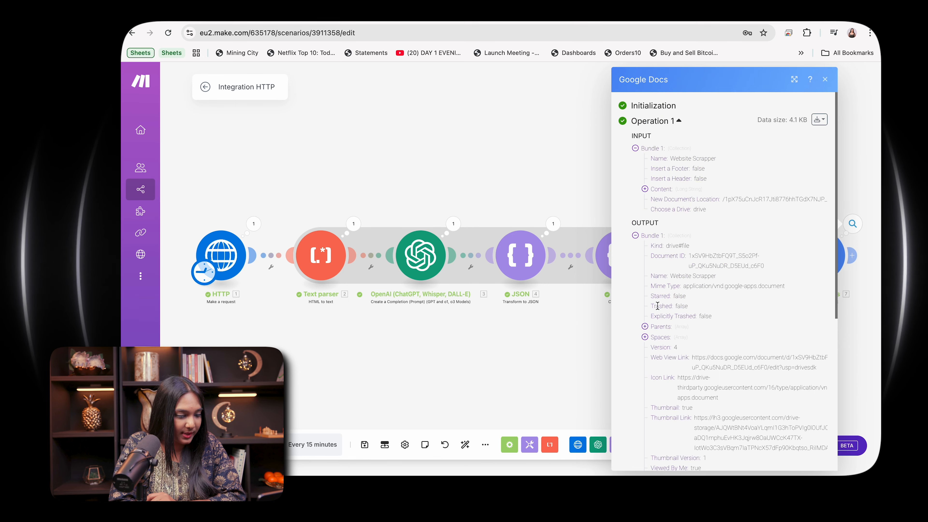
{"action": "scroll", "coordinate": [657, 305], "scroll_direction": "down", "scroll_amount": 6}
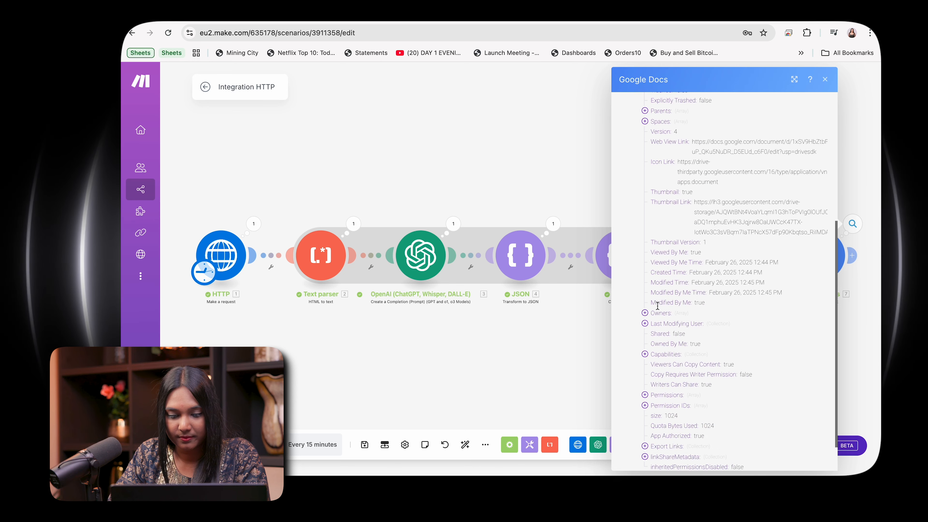
{"action": "scroll", "coordinate": [643, 335], "scroll_direction": "down", "scroll_amount": 1}
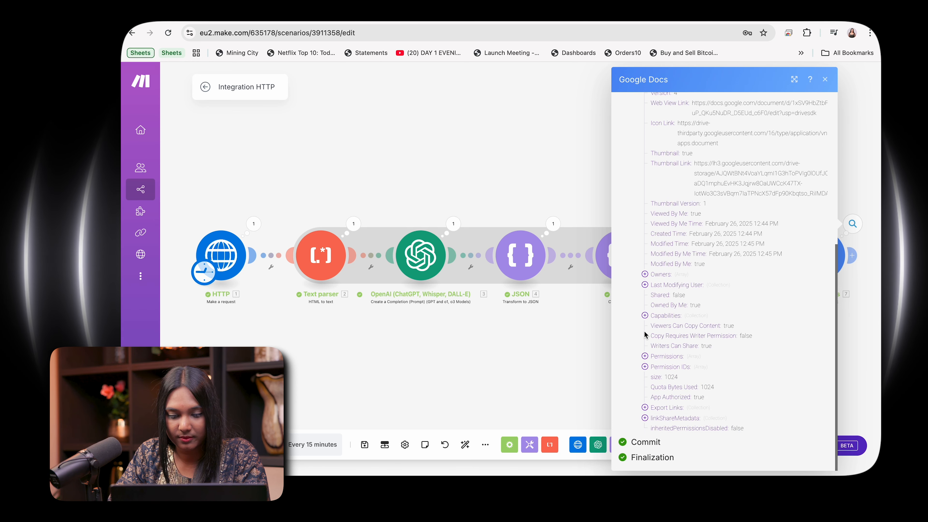
{"action": "scroll", "coordinate": [644, 335], "scroll_direction": "up", "scroll_amount": 6}
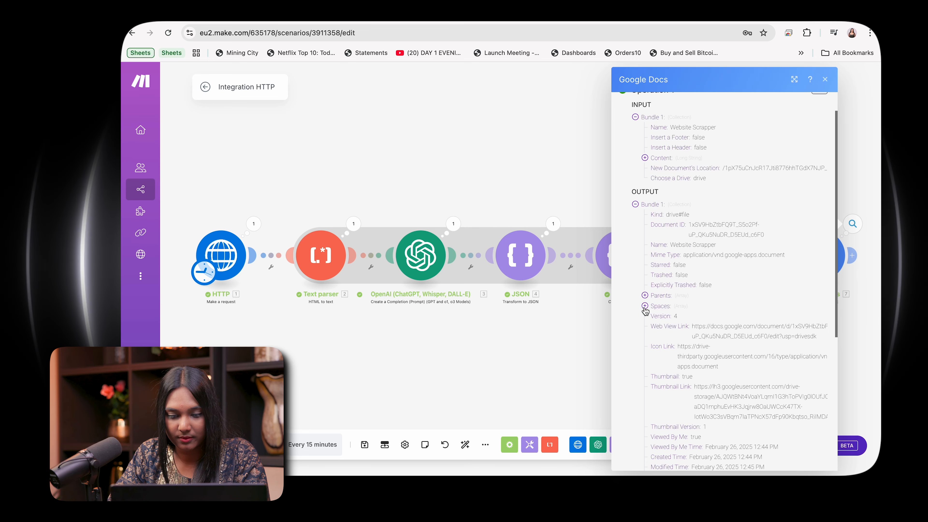
- Inspect the Spaces, Content, Last Modifying User and Export Links entries in the Google Docs operation's bundles
{"action": "left_click", "coordinate": [644, 307]}
{"action": "left_click", "coordinate": [645, 306]}
{"action": "left_click", "coordinate": [644, 158]}
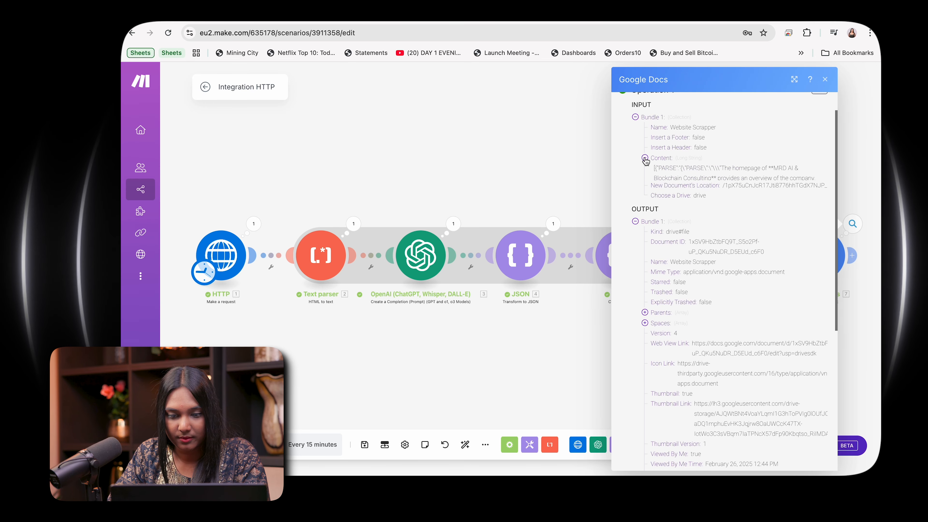
{"action": "left_click", "coordinate": [644, 158]}
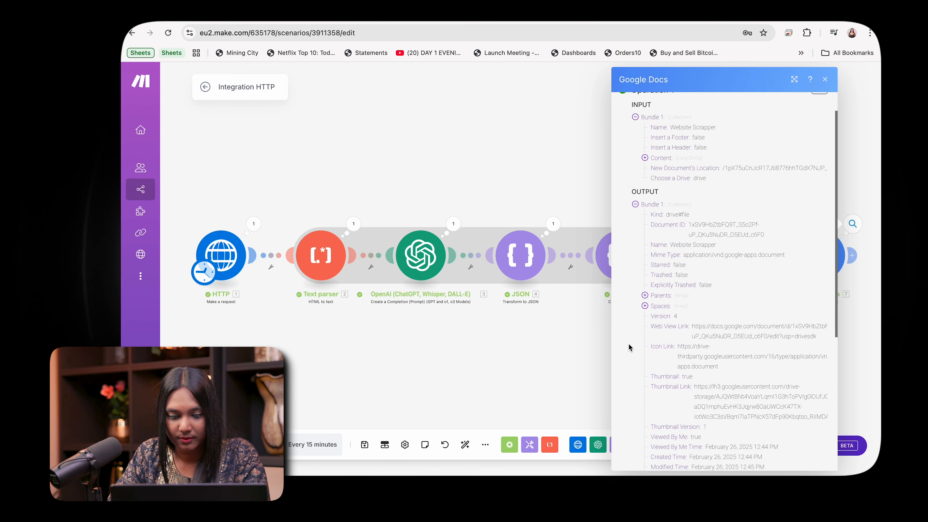
{"action": "scroll", "coordinate": [663, 309], "scroll_direction": "down", "scroll_amount": 5}
{"action": "scroll", "coordinate": [646, 310], "scroll_direction": "down", "scroll_amount": 2}
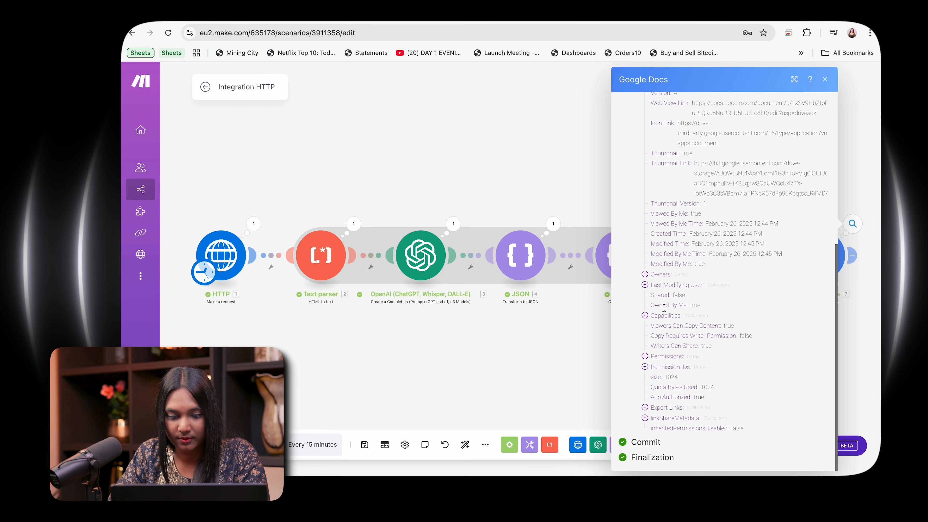
{"action": "left_click", "coordinate": [645, 285]}
{"action": "left_click", "coordinate": [645, 284]}
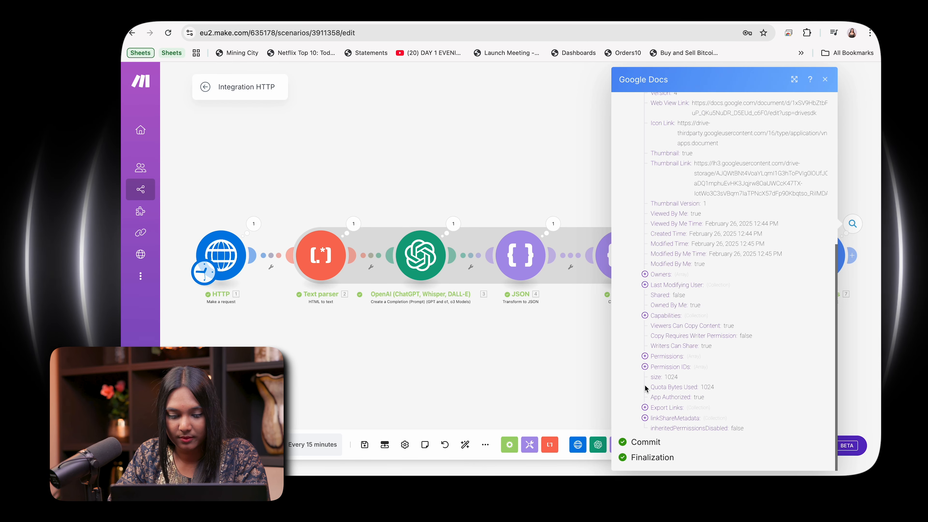
{"action": "left_click", "coordinate": [644, 408]}
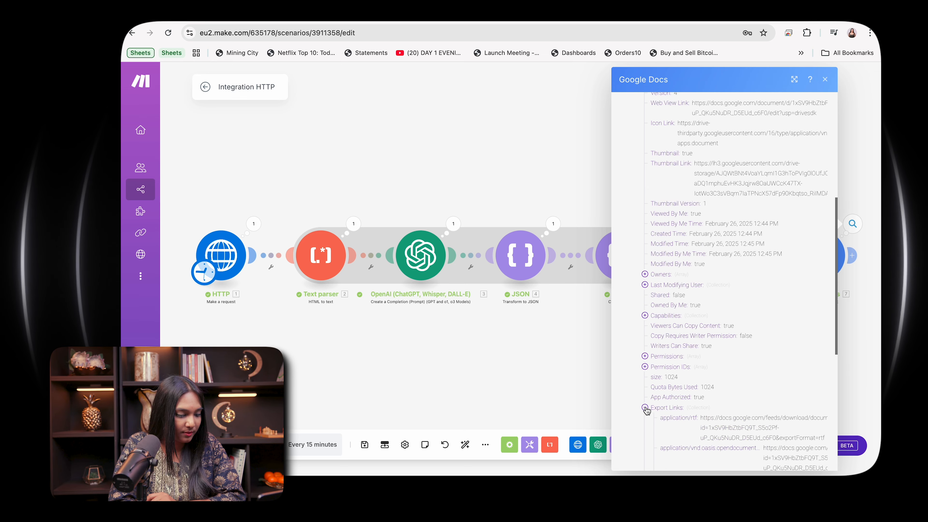
- Review the Parents and Spaces entries of the Google Docs output bundle and close the operation details
{"action": "scroll", "coordinate": [648, 365], "scroll_direction": "up", "scroll_amount": 10}
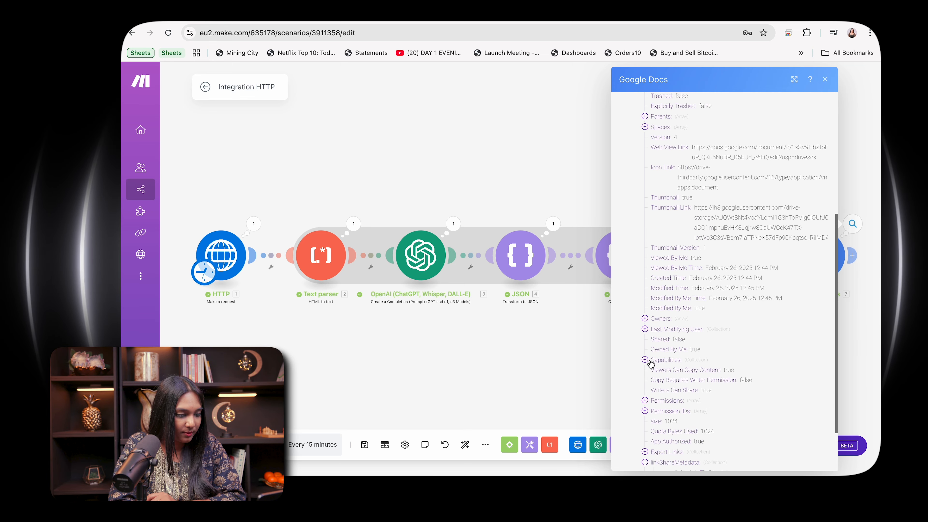
{"action": "scroll", "coordinate": [650, 363], "scroll_direction": "down", "scroll_amount": 3}
{"action": "scroll", "coordinate": [650, 363], "scroll_direction": "up", "scroll_amount": 3}
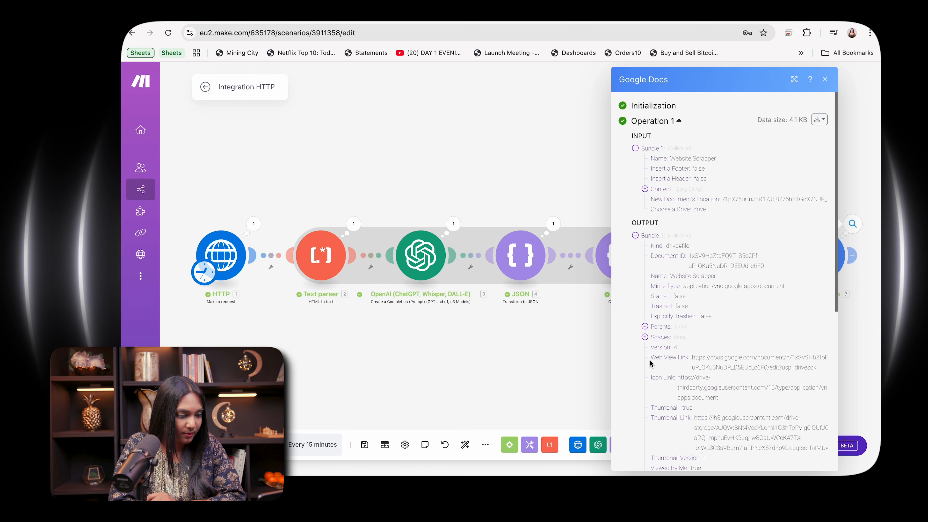
{"action": "left_click", "coordinate": [644, 327]}
{"action": "left_click", "coordinate": [644, 327]}
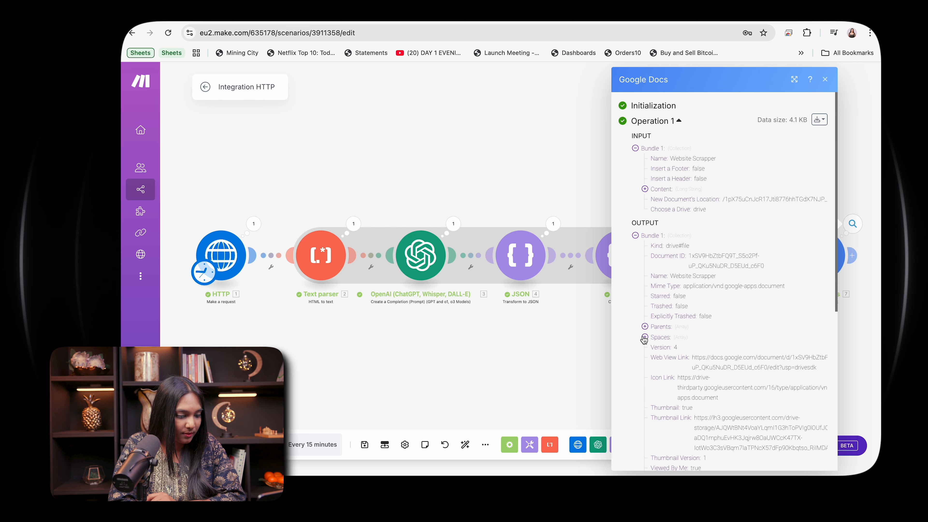
{"action": "left_click", "coordinate": [644, 338]}
{"action": "left_click", "coordinate": [643, 338]}
{"action": "scroll", "coordinate": [644, 389], "scroll_direction": "down", "scroll_amount": 5}
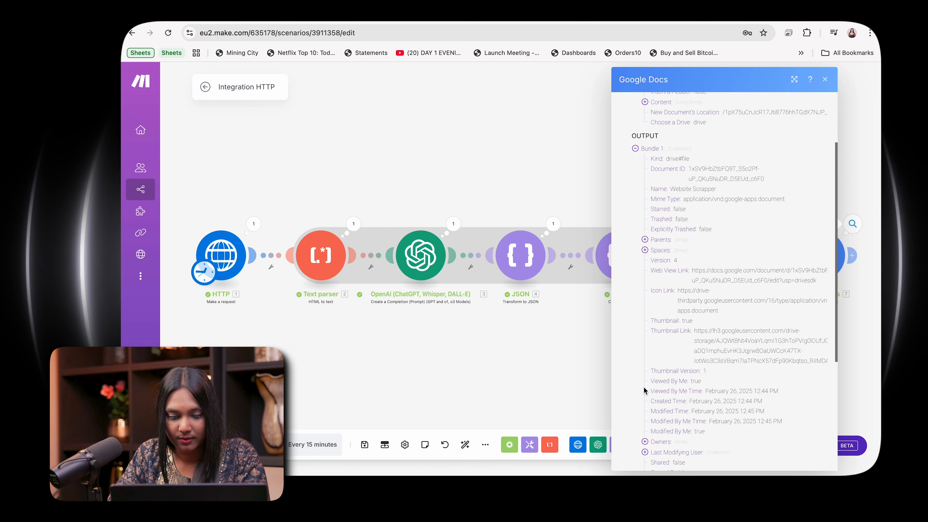
{"action": "scroll", "coordinate": [644, 372], "scroll_direction": "up", "scroll_amount": 5}
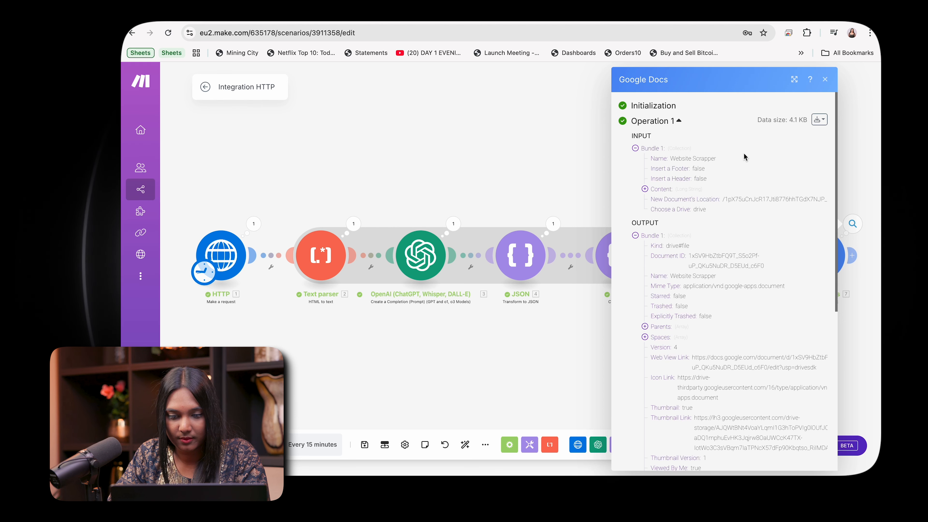
{"action": "left_click", "coordinate": [825, 79]}
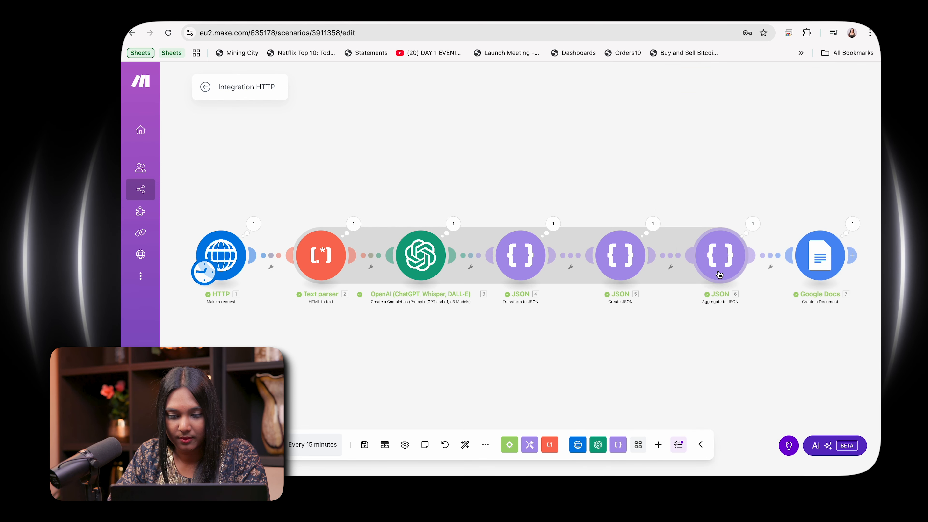
- Replace the Google Docs module's Content with "Summarize the website" and save the module
{"action": "left_click", "coordinate": [814, 255]}
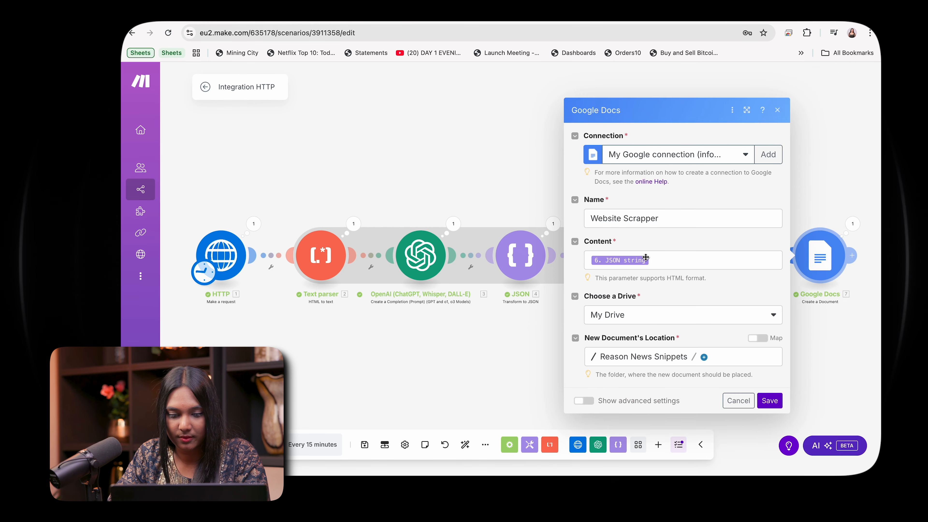
{"action": "left_click", "coordinate": [651, 259]}
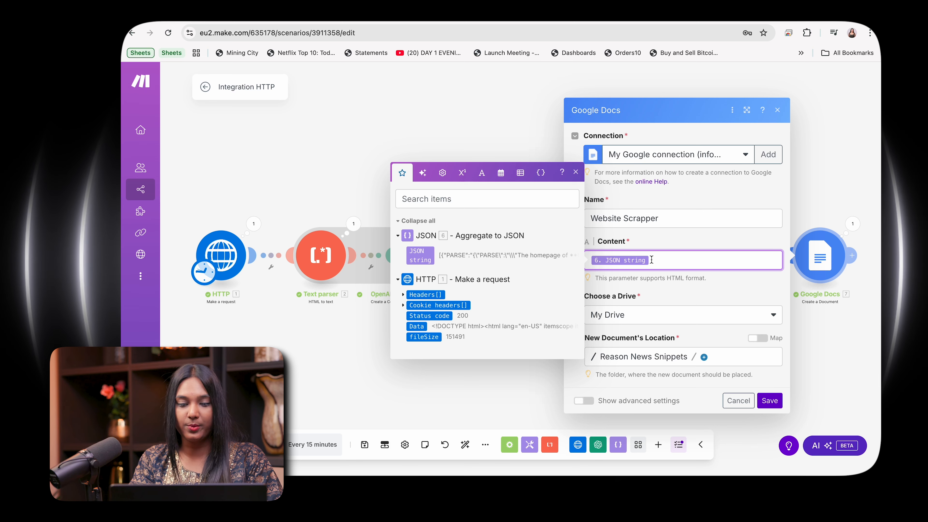
{"action": "key", "text": "BackSpace"}
{"action": "type", "text": "Summa"}
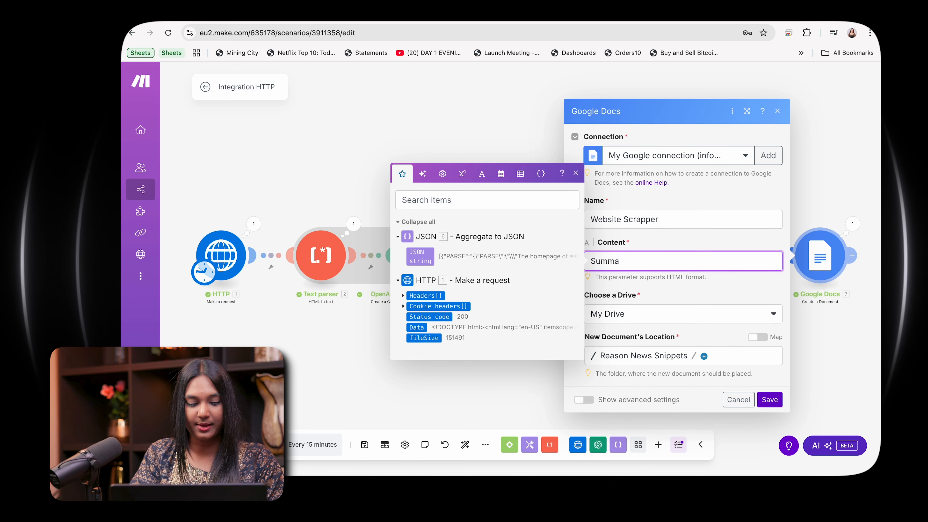
{"action": "type", "text": "rize the we"}
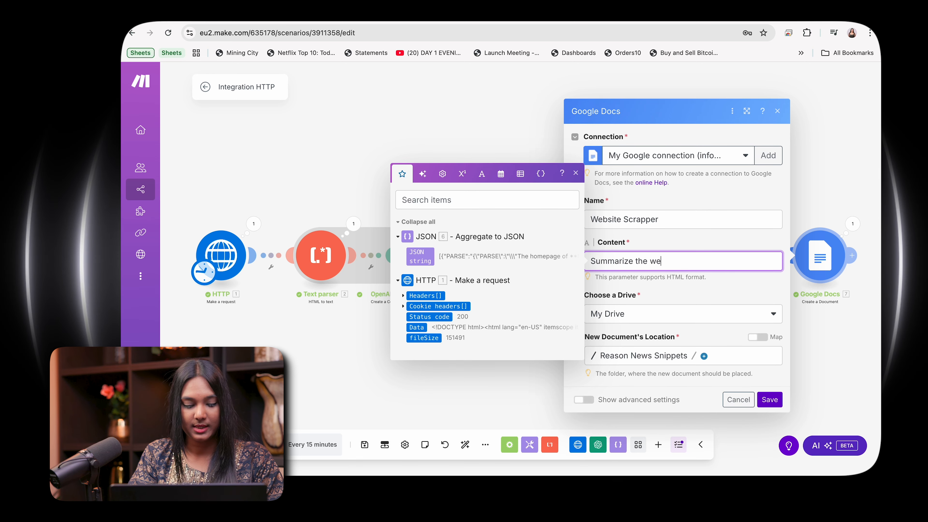
{"action": "type", "text": "bisite"}
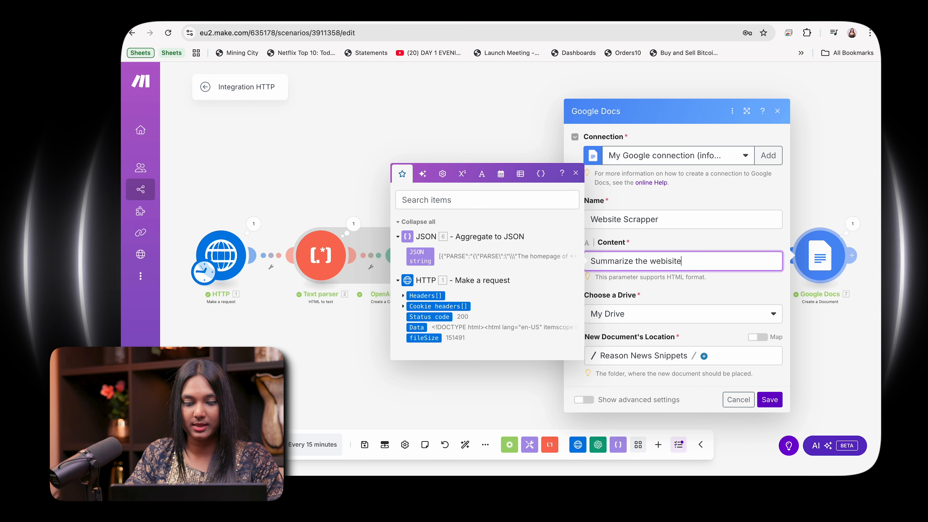
{"action": "key", "text": "BackSpace"}
{"action": "key", "text": "BackSpace"}
{"action": "key", "text": "BackSpace"}
{"action": "type", "text": "site"}
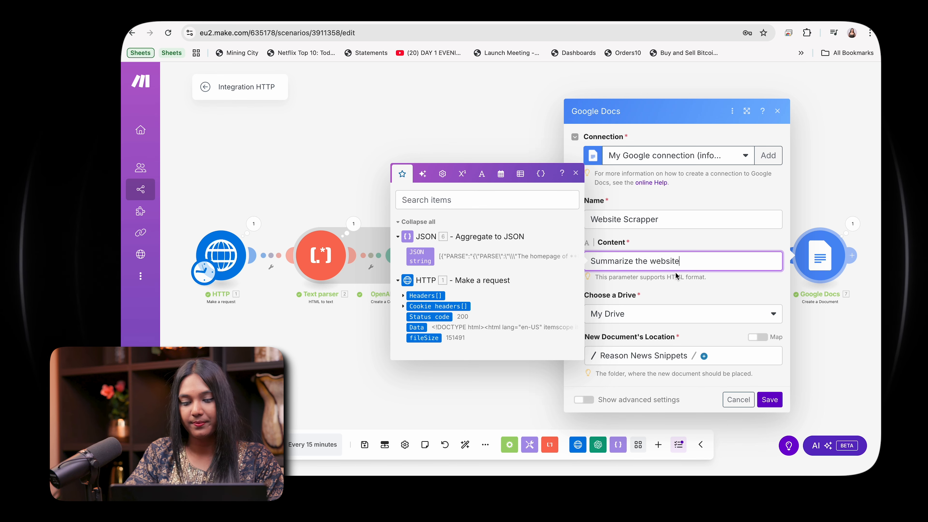
{"action": "left_click", "coordinate": [776, 401]}
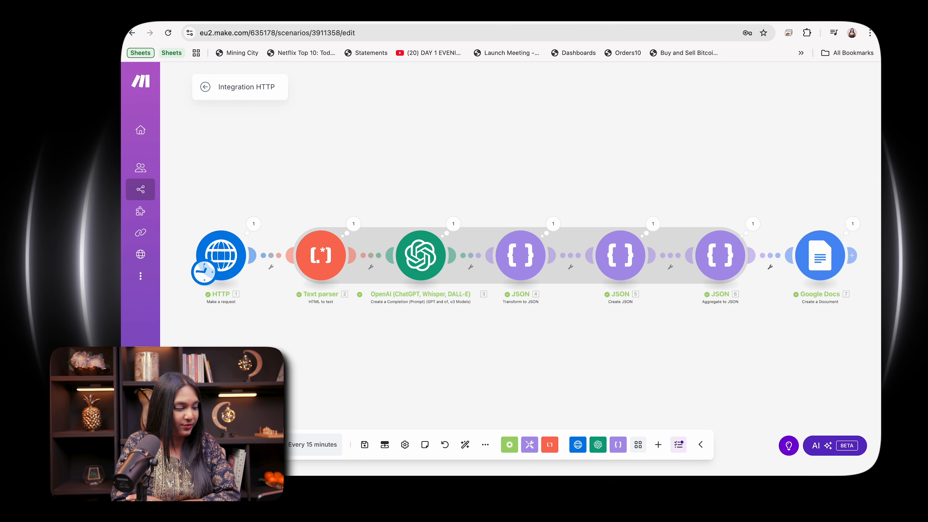
- Run the scenario once and examine the Google Docs module's new input and output bundles
{"action": "left_click", "coordinate": [227, 444]}
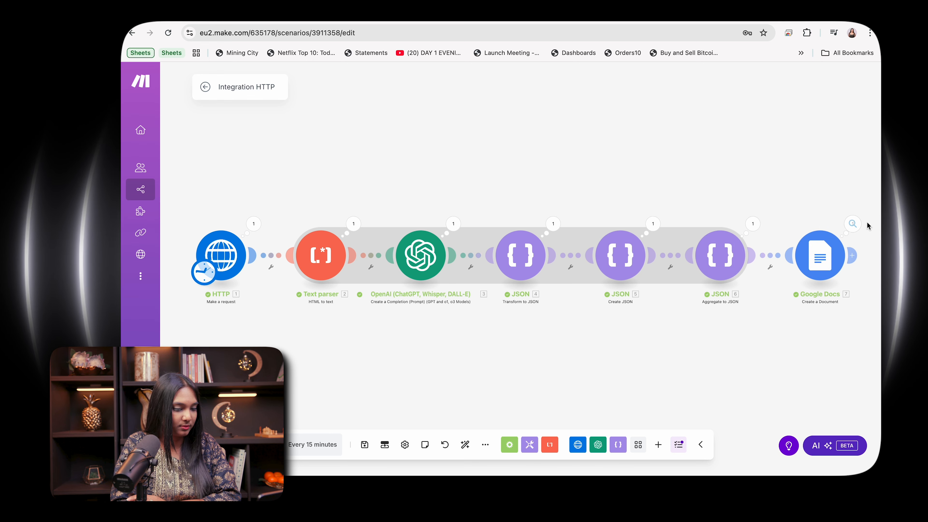
{"action": "left_click", "coordinate": [853, 224]}
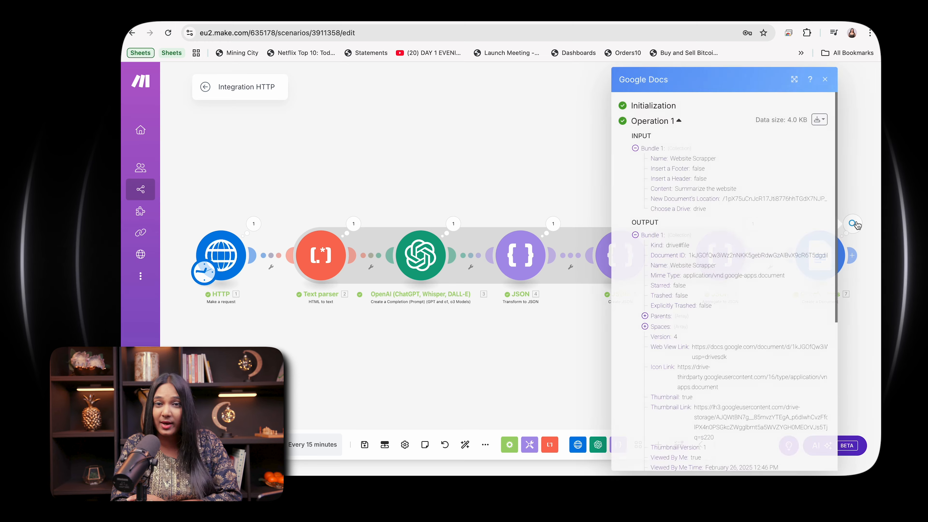
{"action": "scroll", "coordinate": [715, 298], "scroll_direction": "down", "scroll_amount": 5}
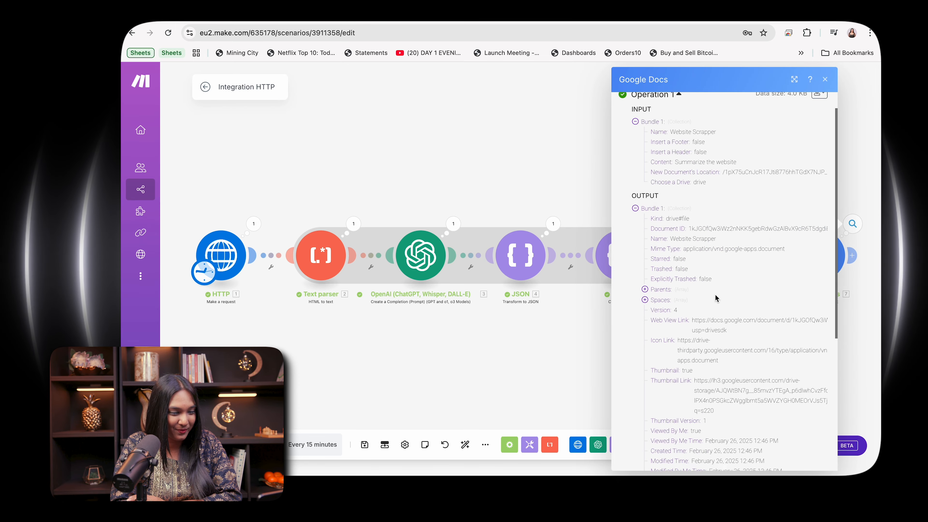
{"action": "scroll", "coordinate": [715, 297], "scroll_direction": "down", "scroll_amount": 3}
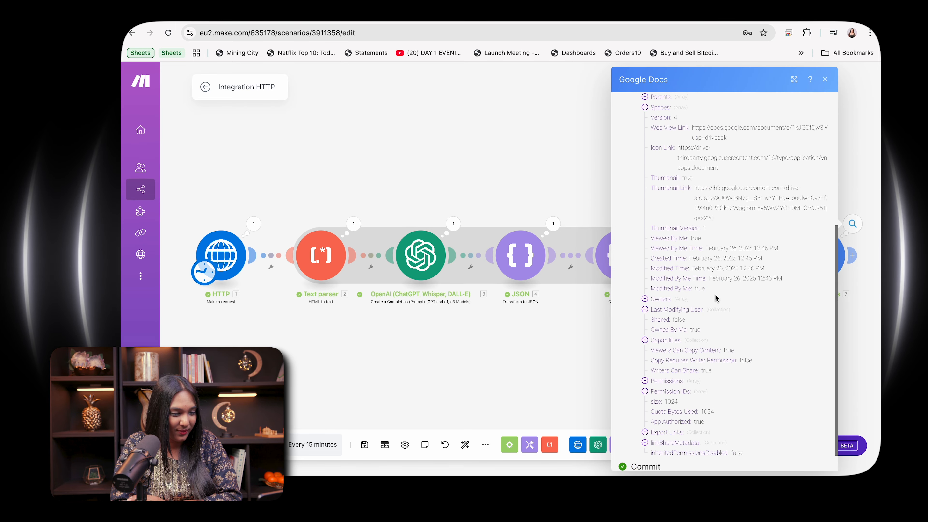
{"action": "scroll", "coordinate": [715, 297], "scroll_direction": "up", "scroll_amount": 7}
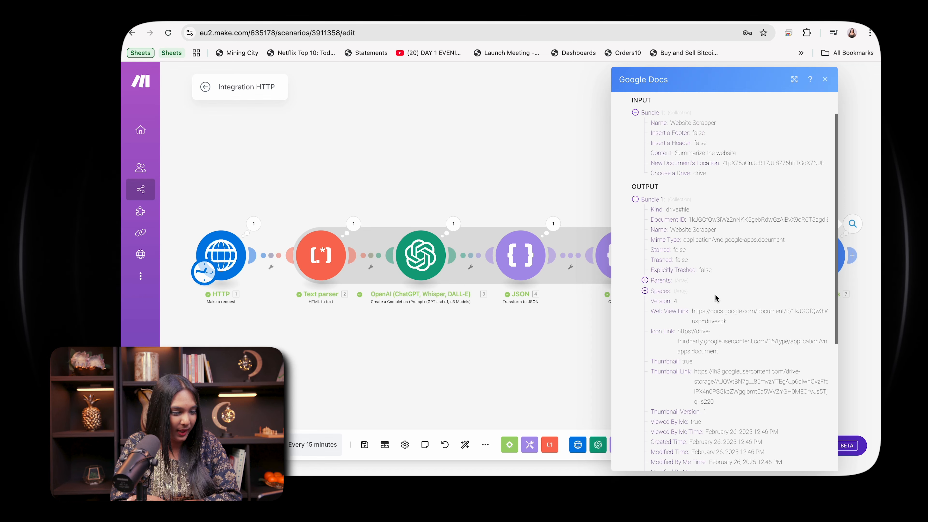
- Collapse the Google Docs output bundle, then open the newest Website Scrapper document in Google Docs in a new browser tab
{"action": "left_click", "coordinate": [635, 201]}
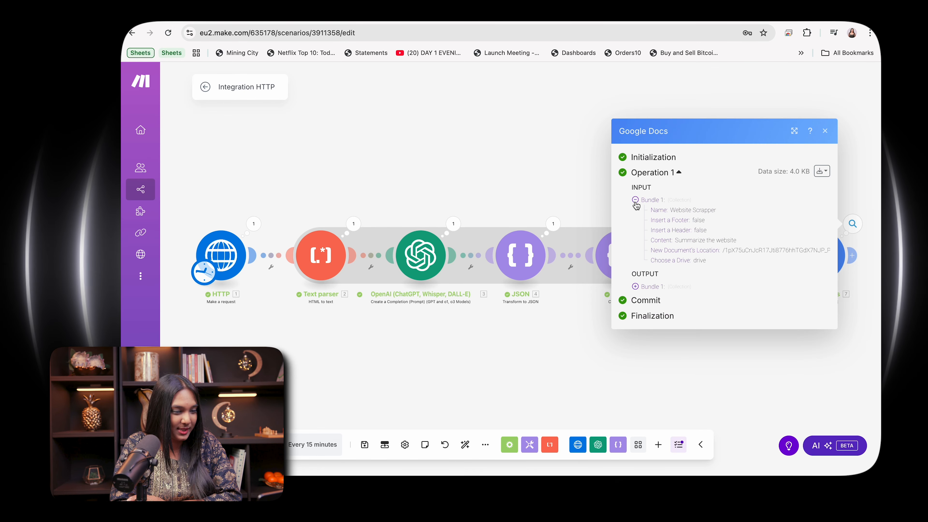
{"action": "key", "text": "super+t"}
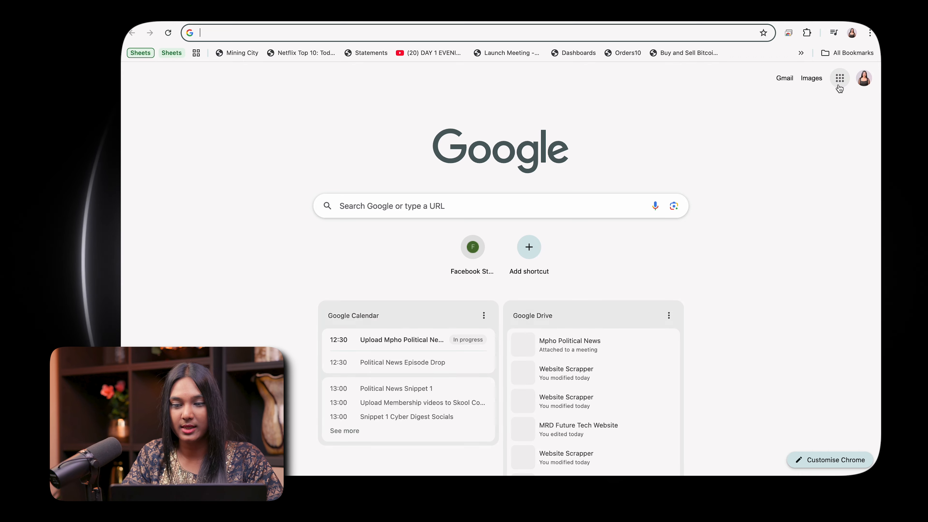
{"action": "left_click", "coordinate": [839, 79]}
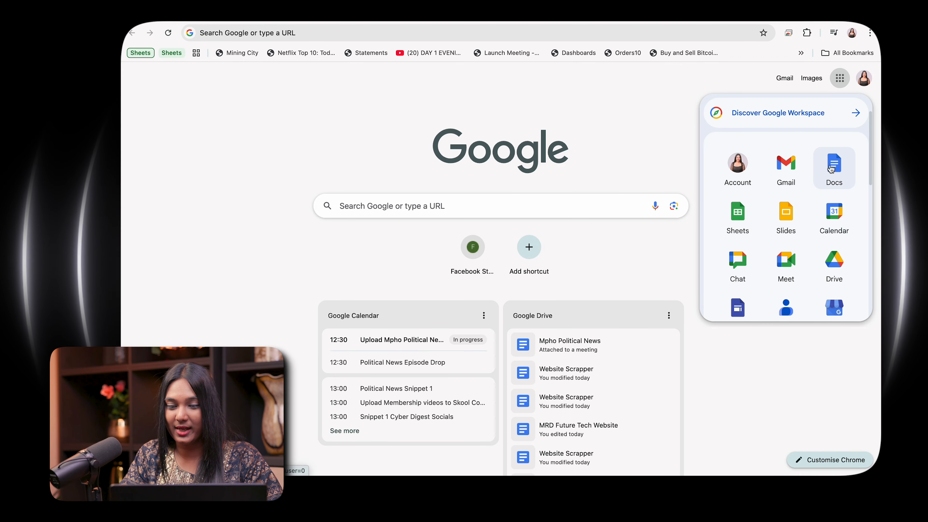
{"action": "left_click", "coordinate": [831, 169]}
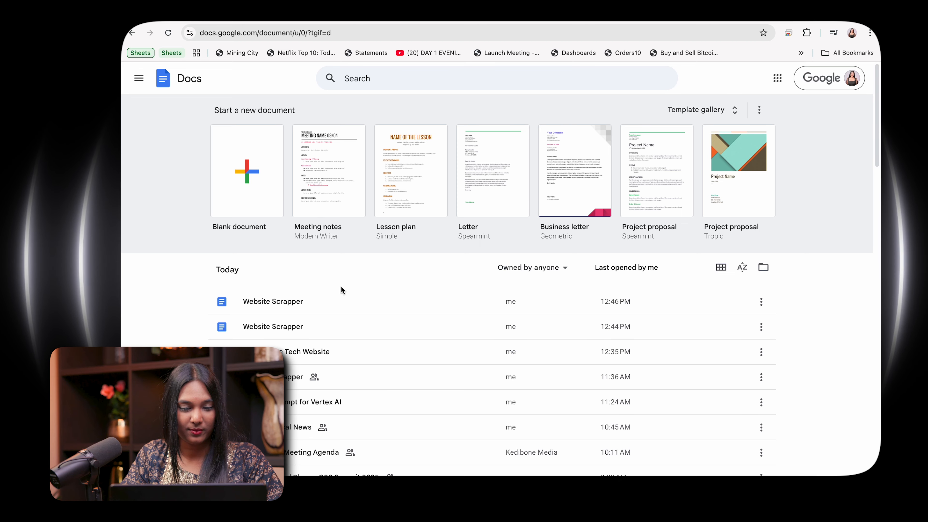
{"action": "left_click", "coordinate": [325, 305]}
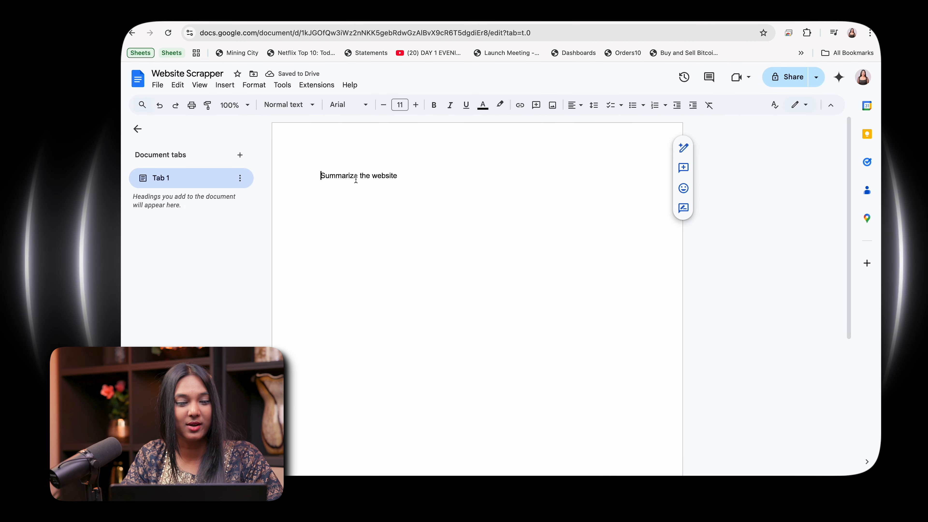
- Back in the Make scenario, replace the Google Docs module's Content with the HTTP module's Data item and save the module
{"action": "left_click", "coordinate": [229, 18]}
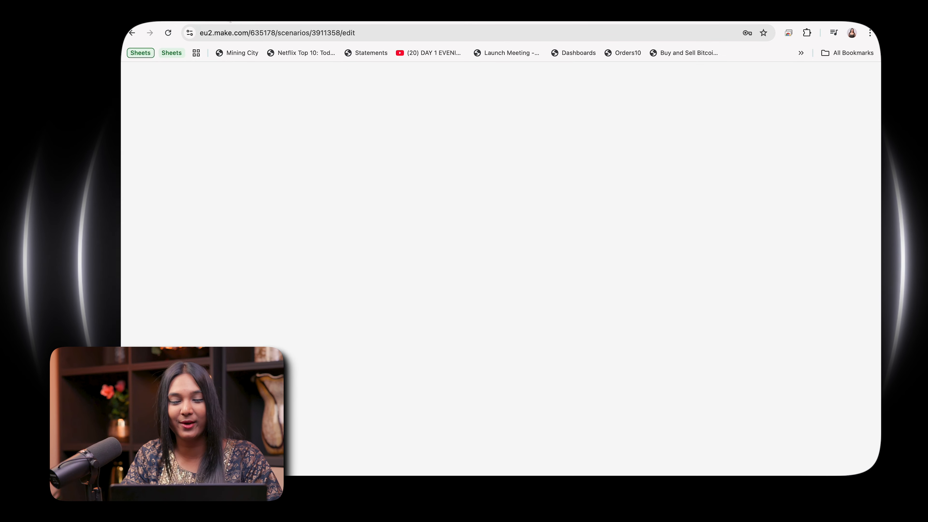
{"action": "left_click", "coordinate": [827, 131]}
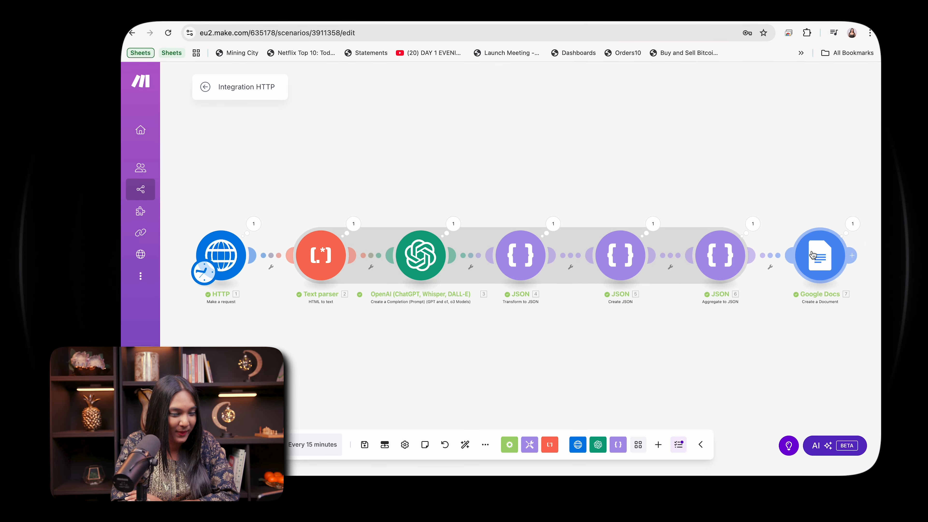
{"action": "left_click", "coordinate": [820, 252]}
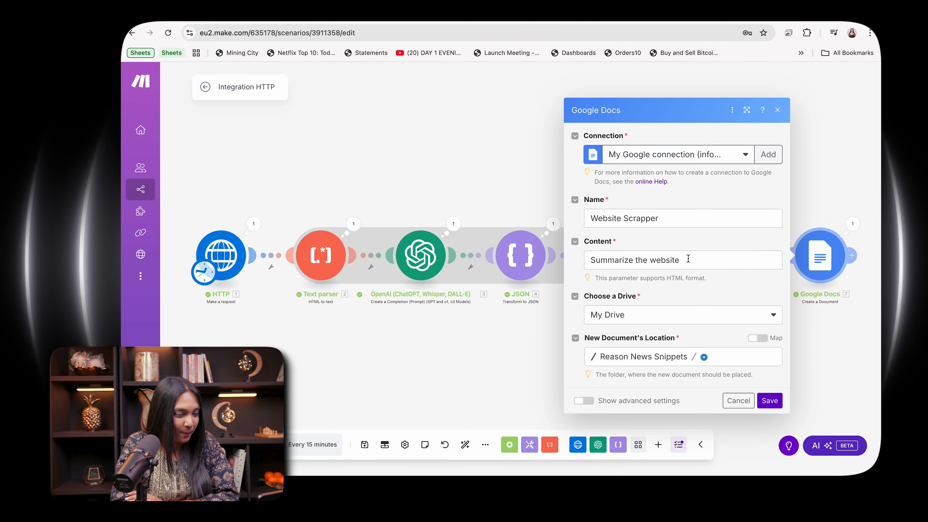
{"action": "left_click_drag", "start_coordinate": [687, 258], "coordinate": [550, 259]}
{"action": "key", "text": "BackSpace"}
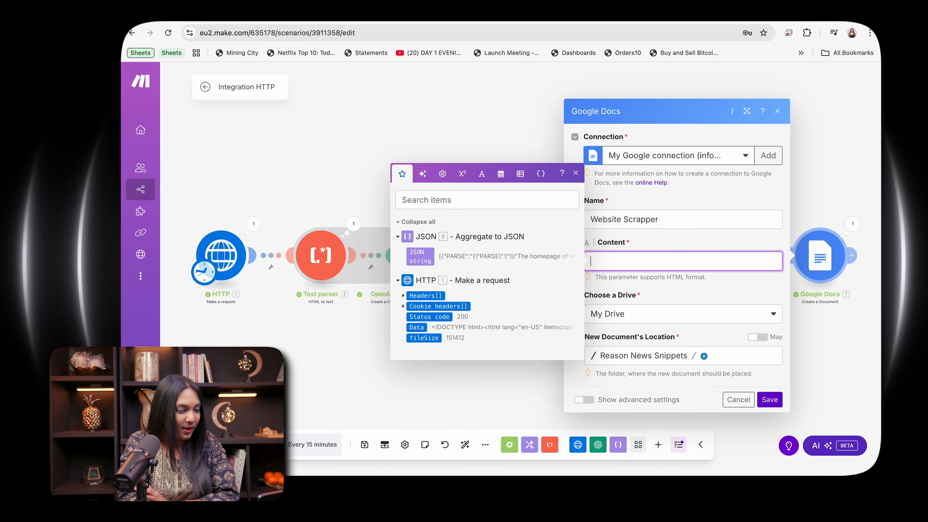
{"action": "left_click", "coordinate": [416, 327]}
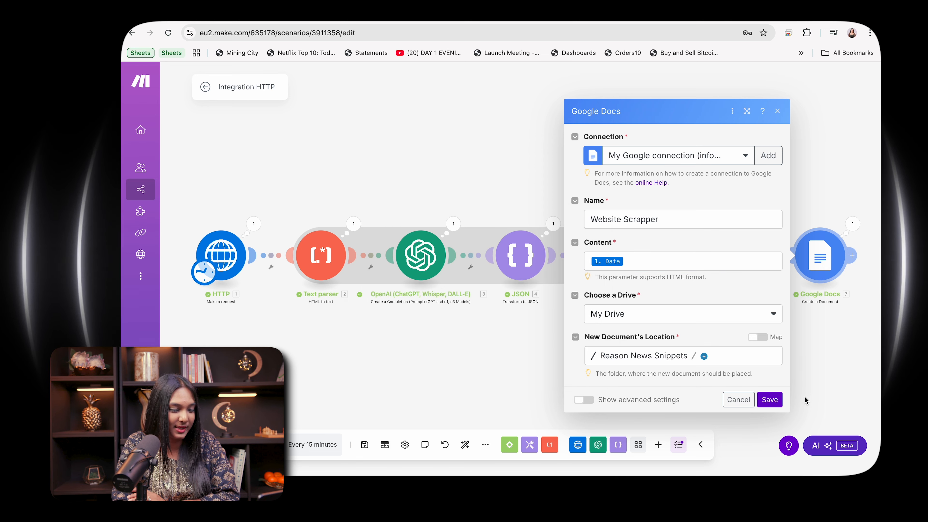
{"action": "left_click", "coordinate": [775, 404]}
- Run the scenario once and open the newly created Website Scrapper document in Google Docs in a new browser tab
{"action": "left_click", "coordinate": [223, 444]}
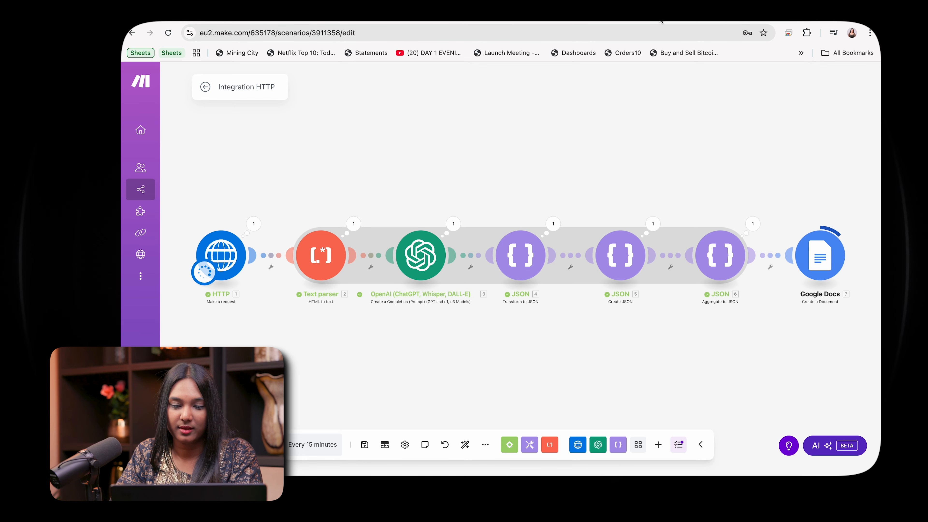
{"action": "key", "text": "super+t"}
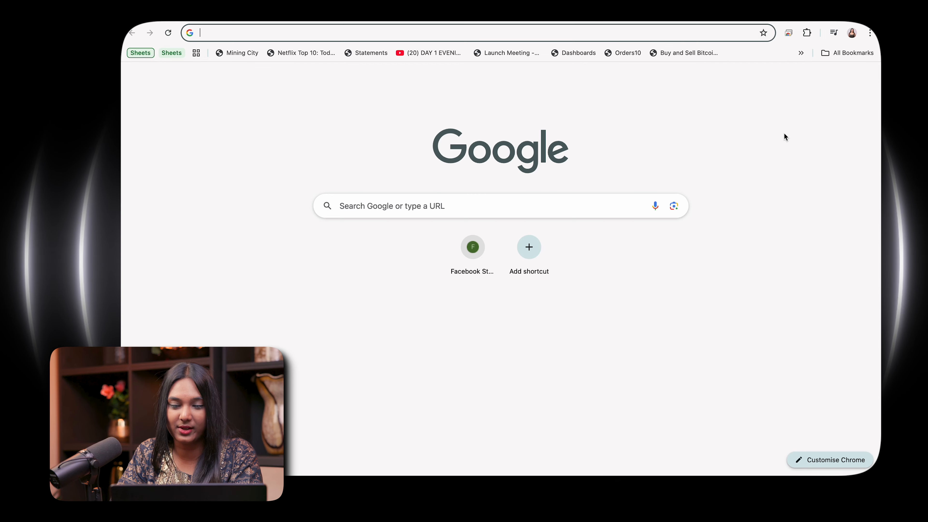
{"action": "left_click", "coordinate": [837, 81]}
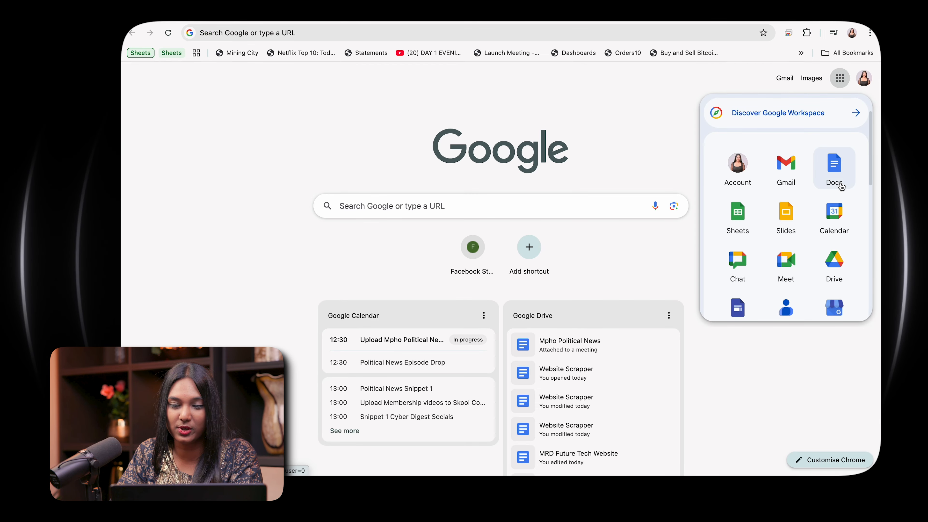
{"action": "left_click", "coordinate": [836, 171]}
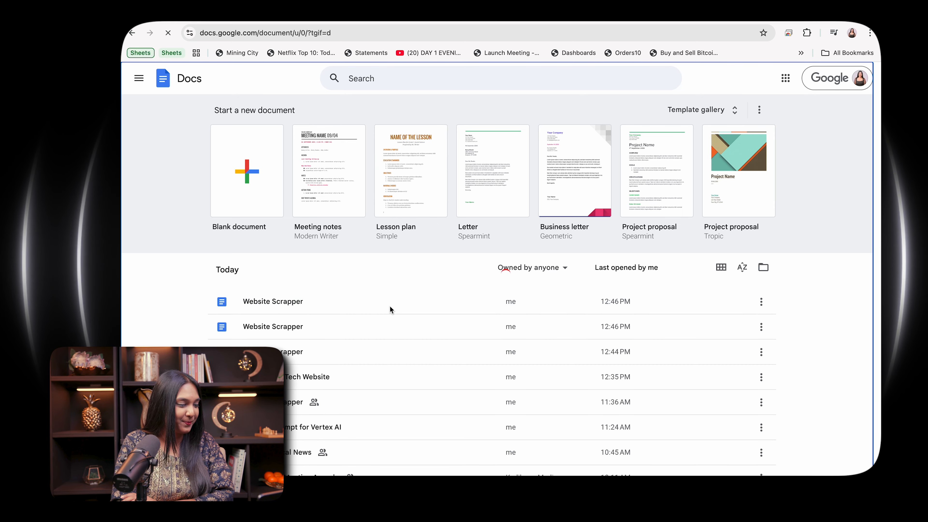
{"action": "left_click", "coordinate": [390, 309]}
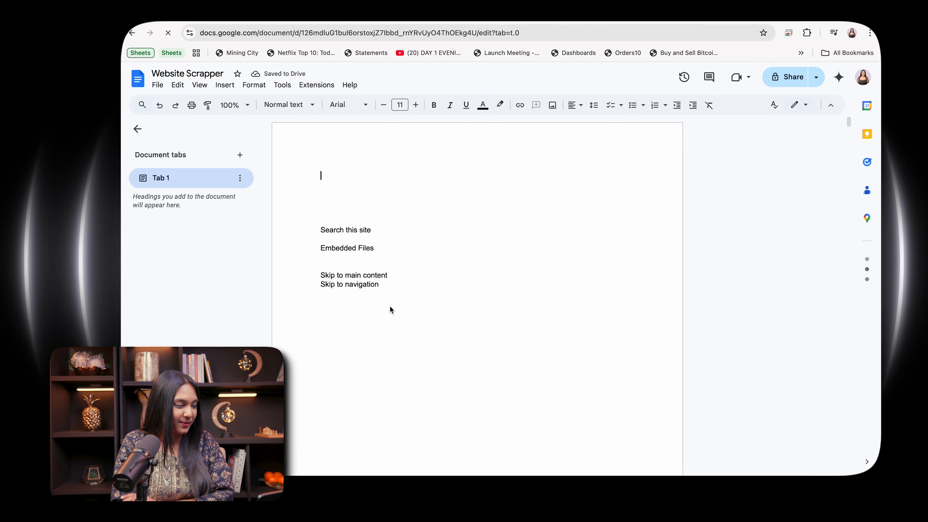